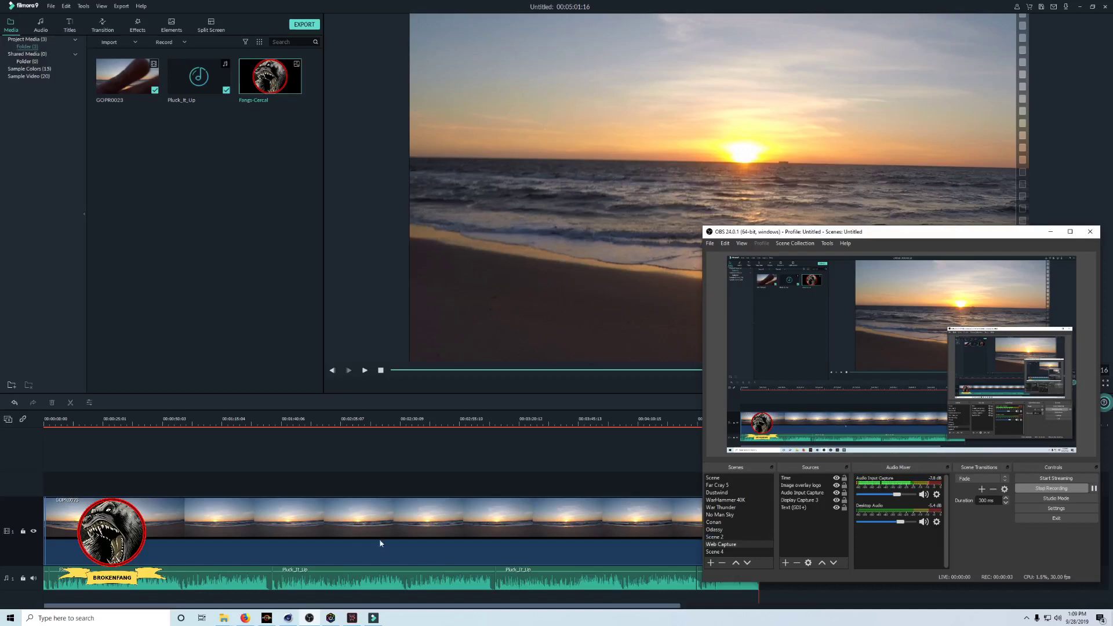
- Switch to Movavi Video Editor Plus, restore its window to a smaller size, and minimize it to return to Filmora9
mouse_move(352, 620)
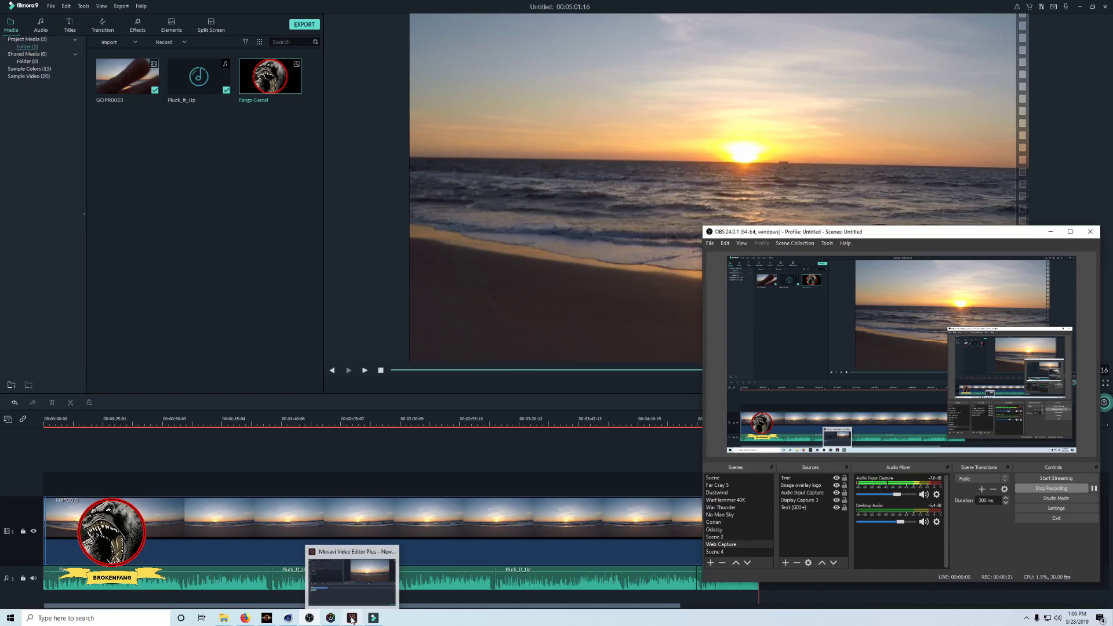
left_click(352, 618)
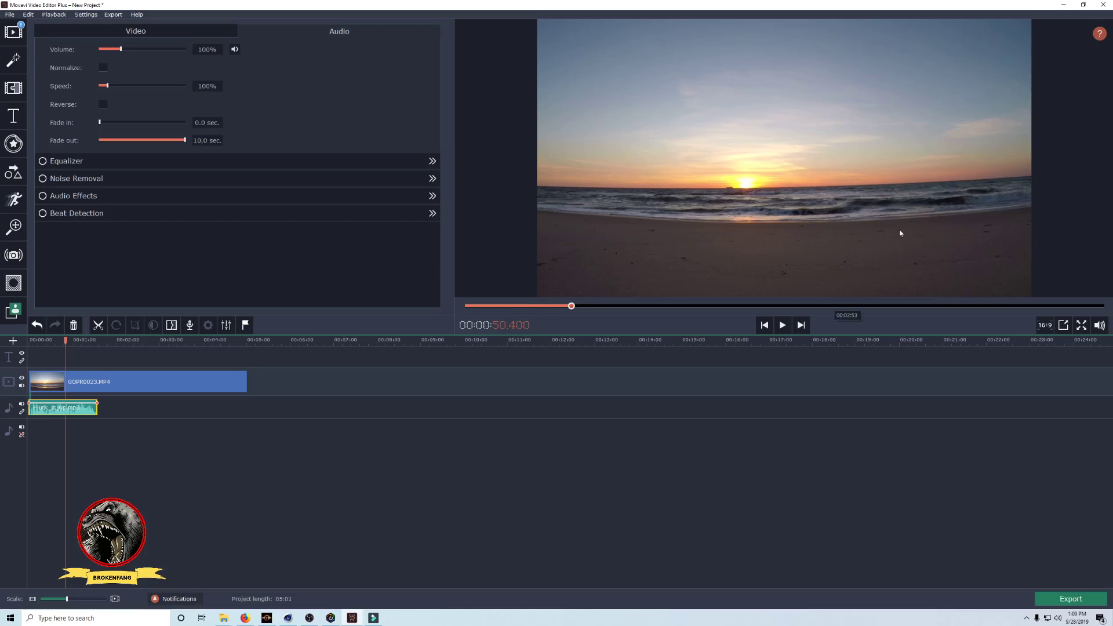
left_click(1083, 4)
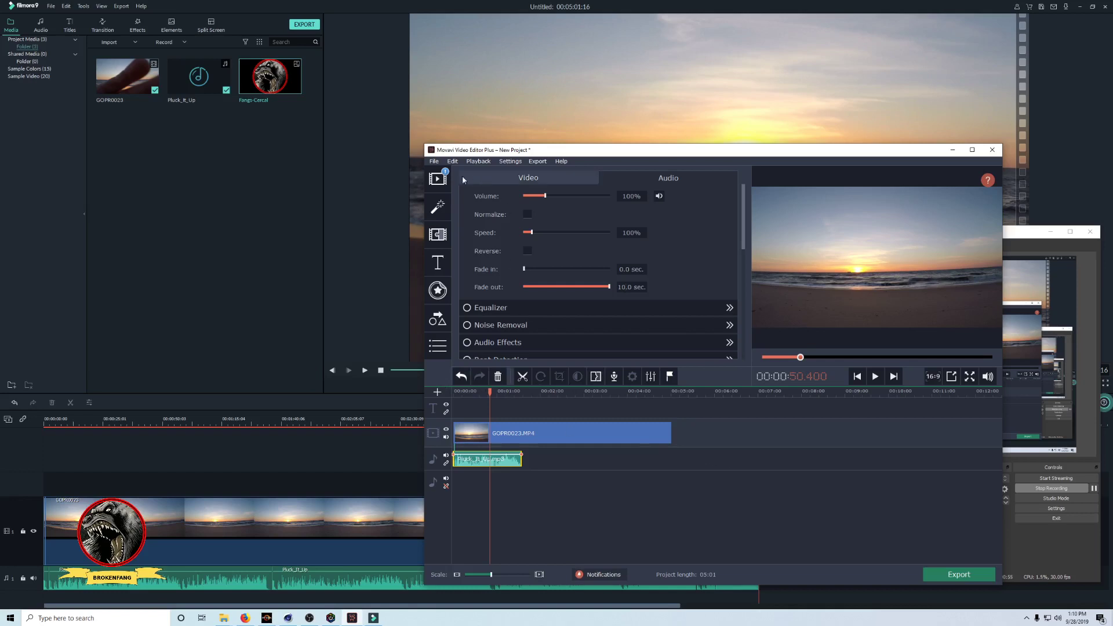
left_click(951, 152)
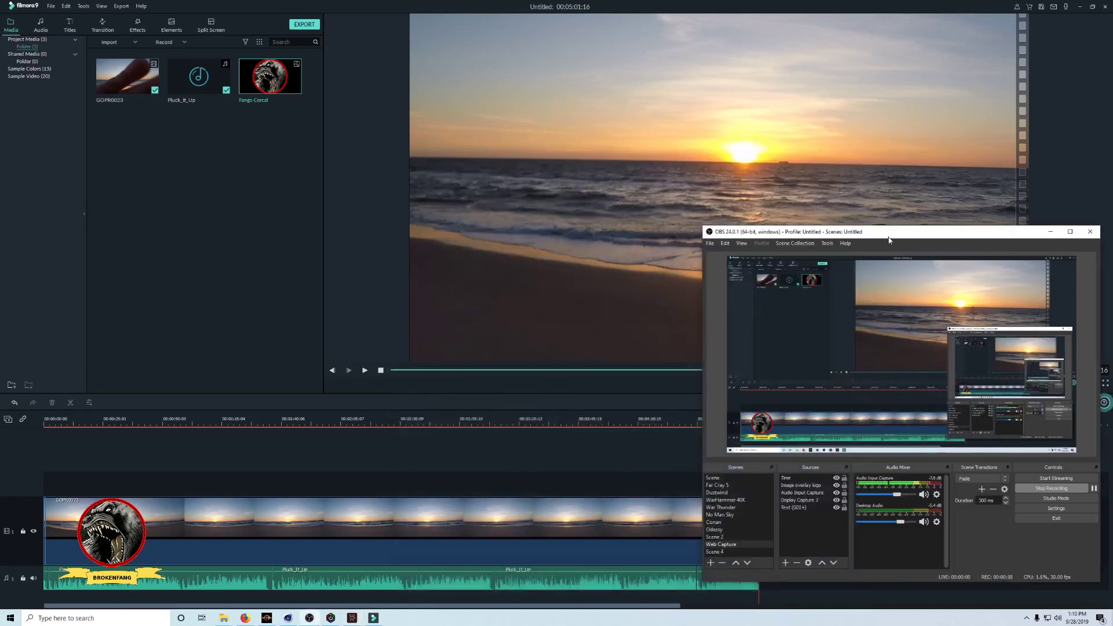
left_click(295, 305)
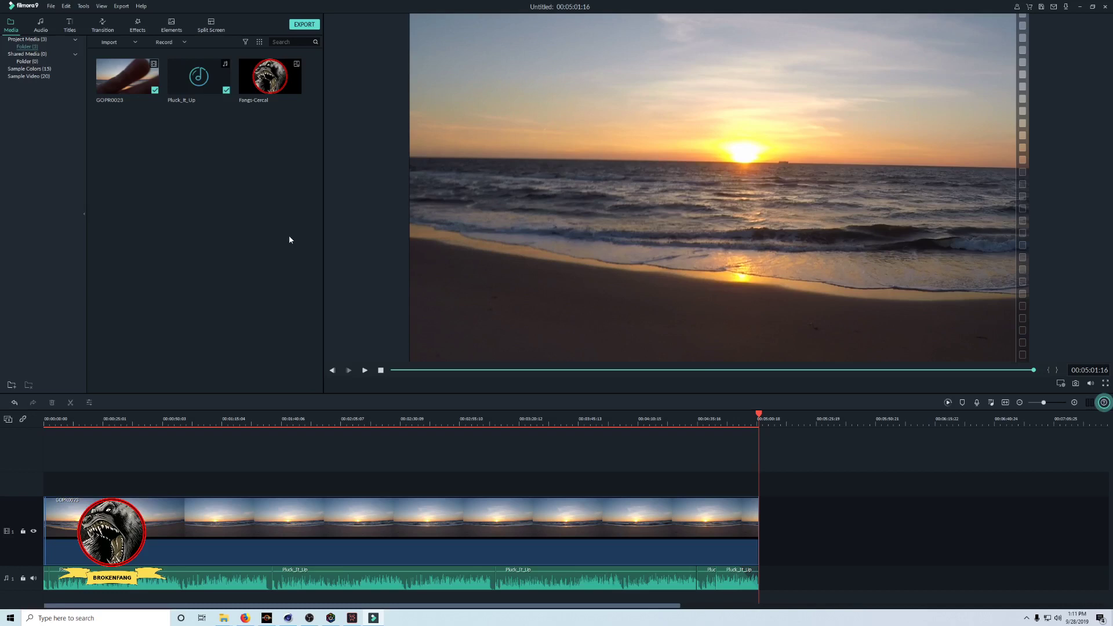
- Overlay the Fangs-Cercal image above the GOPR0023 clip for its full length and shrink it into the video frame's lower-left corner
left_click(279, 74)
left_click_drag(245, 186, 758, 488)
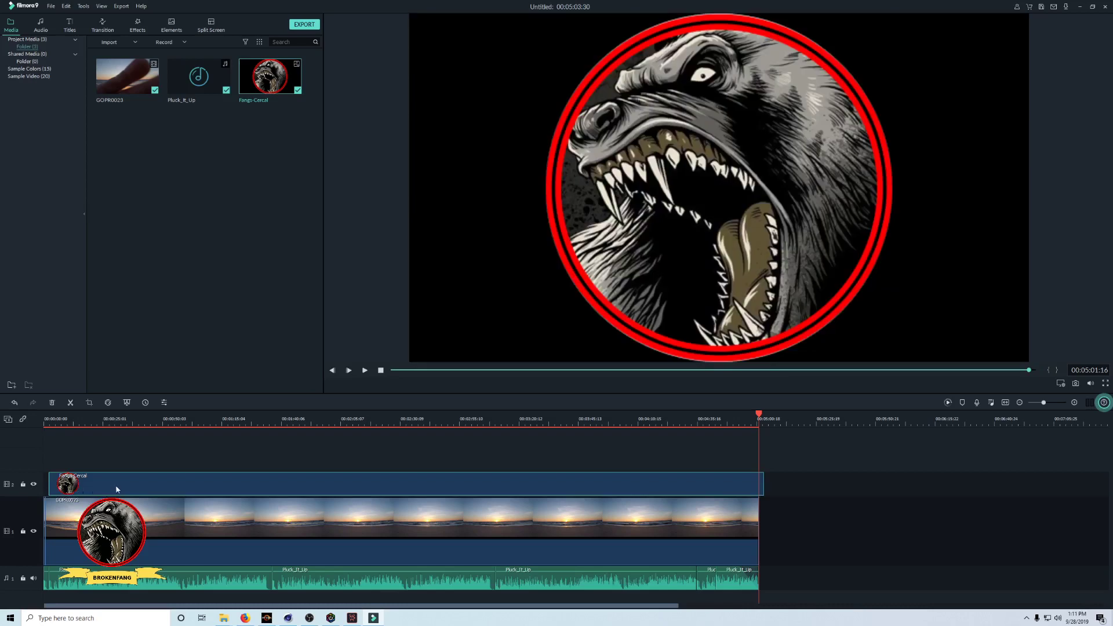
left_click_drag(117, 490, 111, 490)
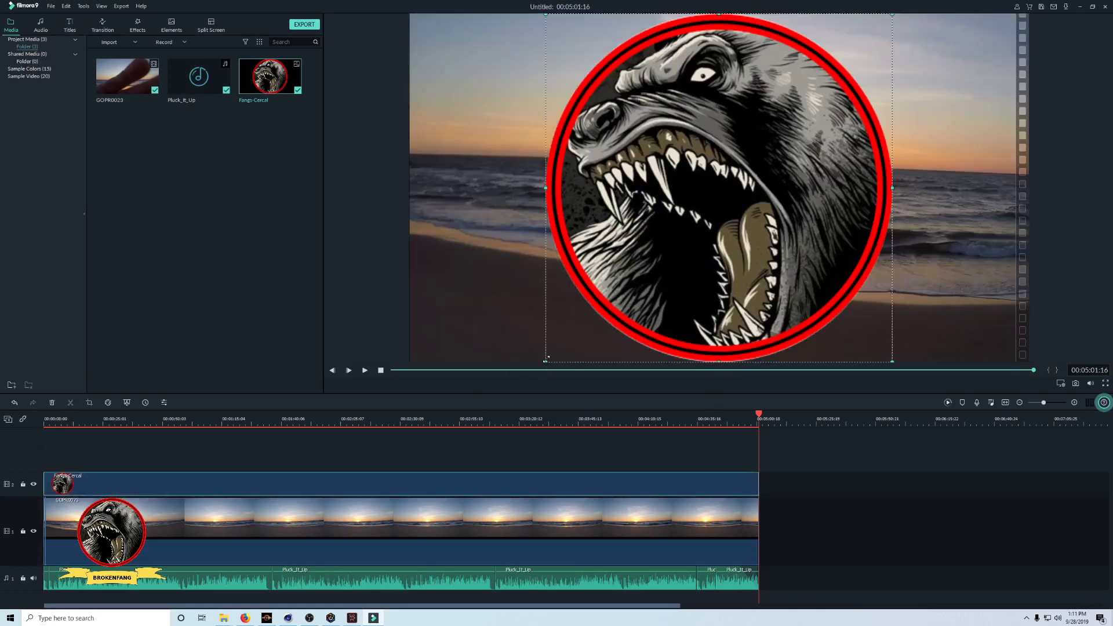
left_click_drag(545, 364, 439, 331)
left_click(794, 520)
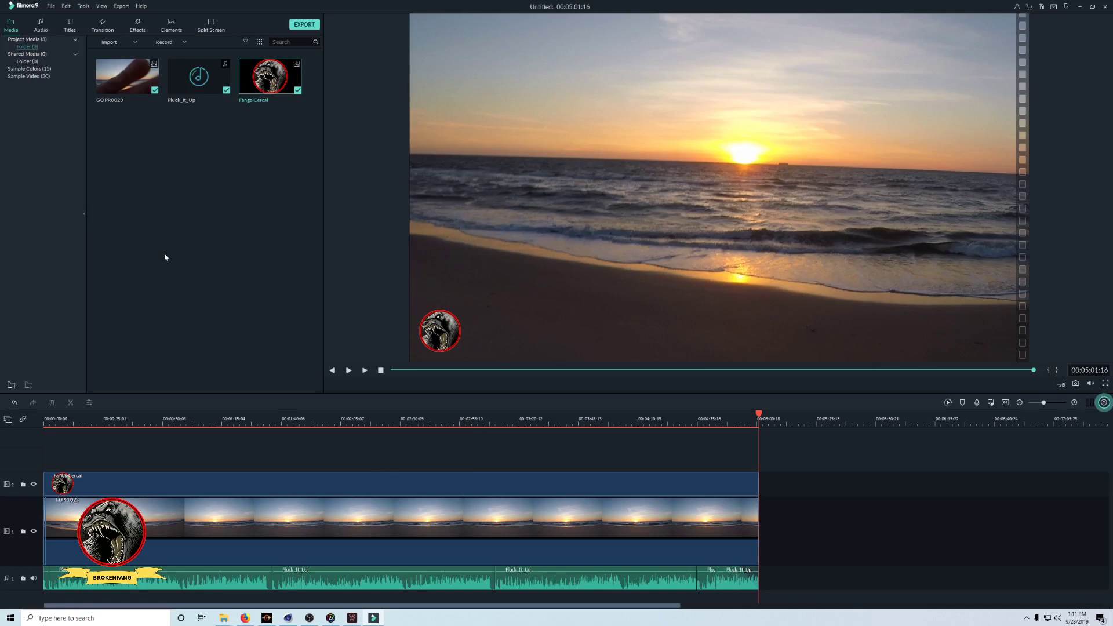
- Open the Filmstocks store from the title library and go to the Ancient Civilization Greece Pack page
left_click(68, 25)
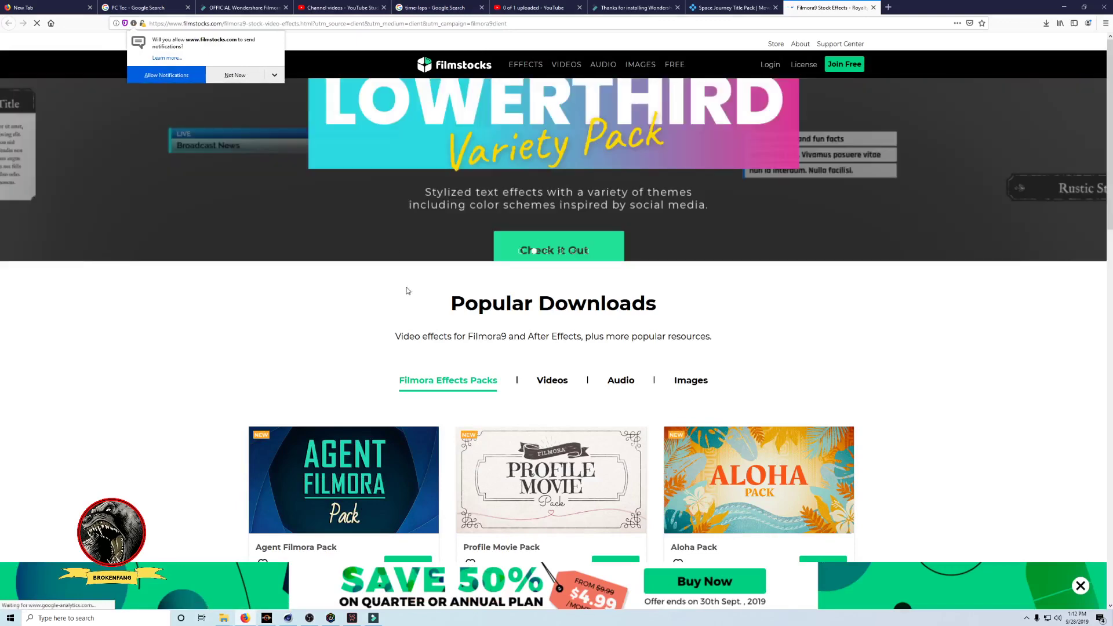
scroll(589, 288, "down", 4)
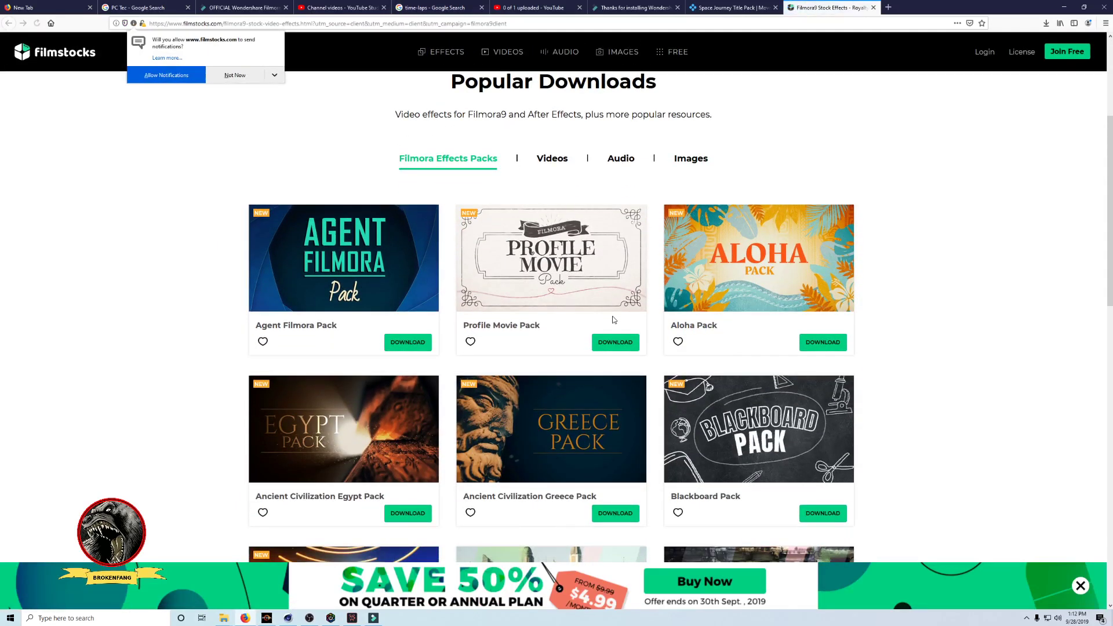
scroll(615, 318, "down", 2)
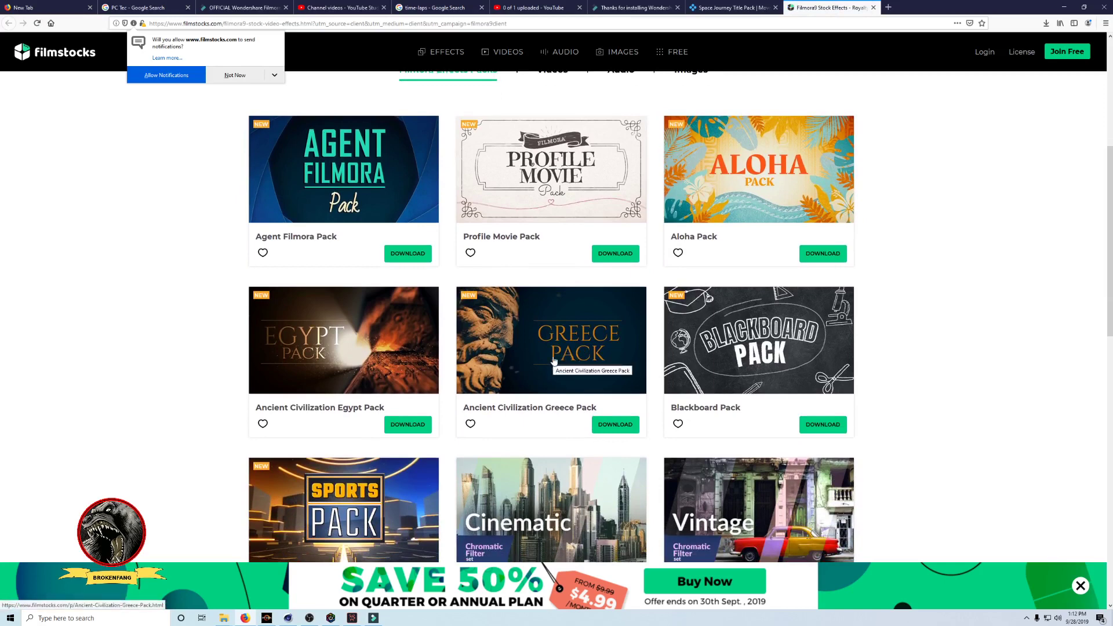
left_click(554, 361)
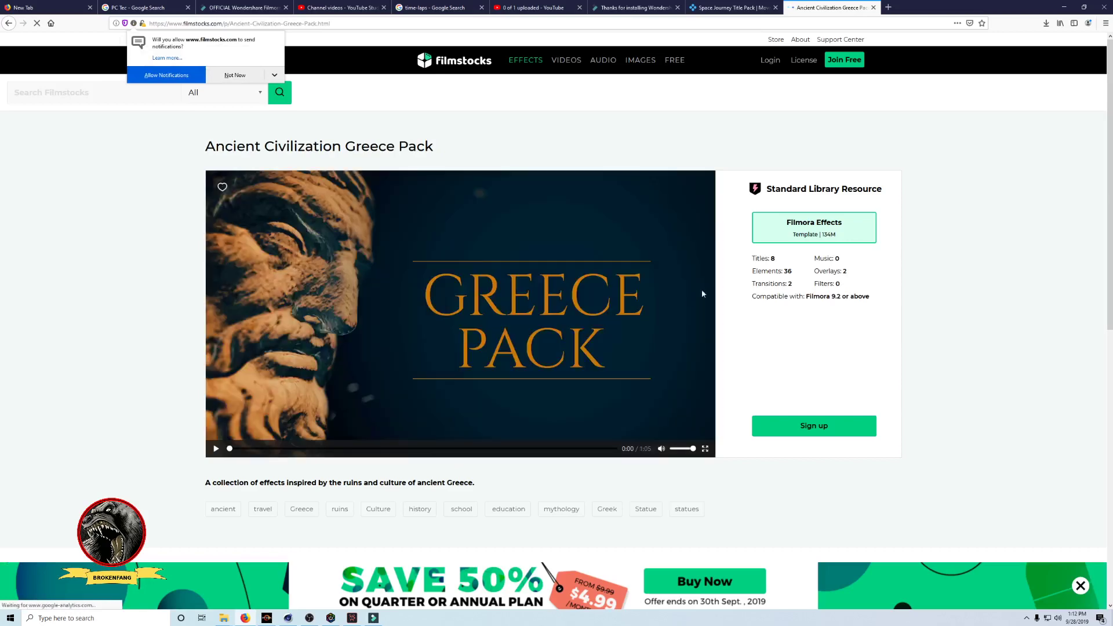
- Look over the Greece Pack page and skim through several points of its preview video
scroll(551, 314, "down", 1)
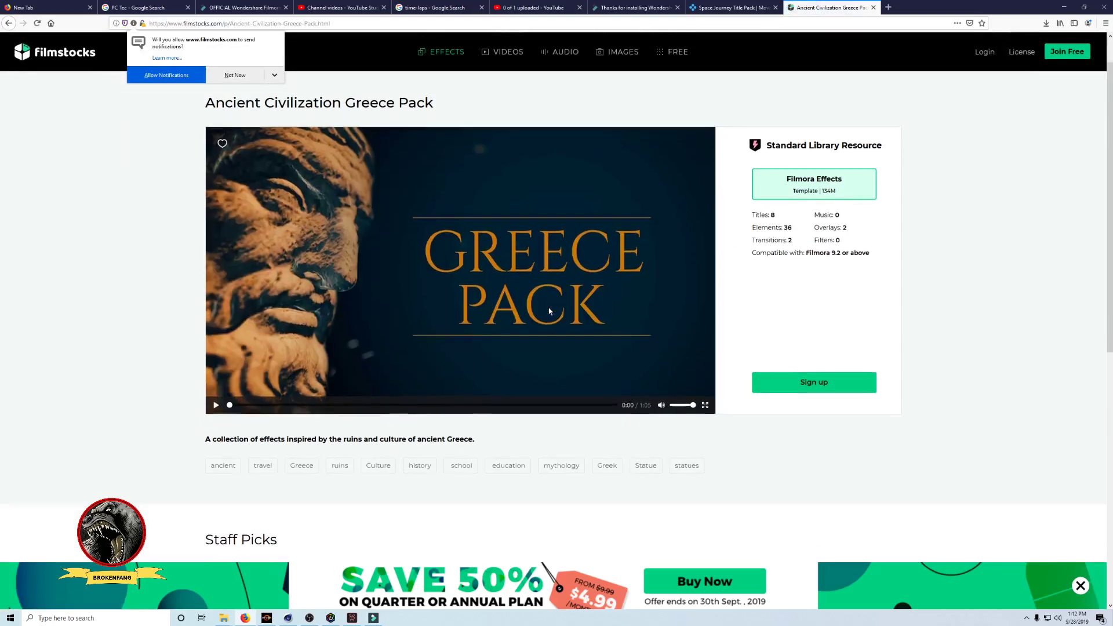
scroll(638, 348, "up", 1)
scroll(658, 384, "down", 1)
scroll(658, 384, "down", 3)
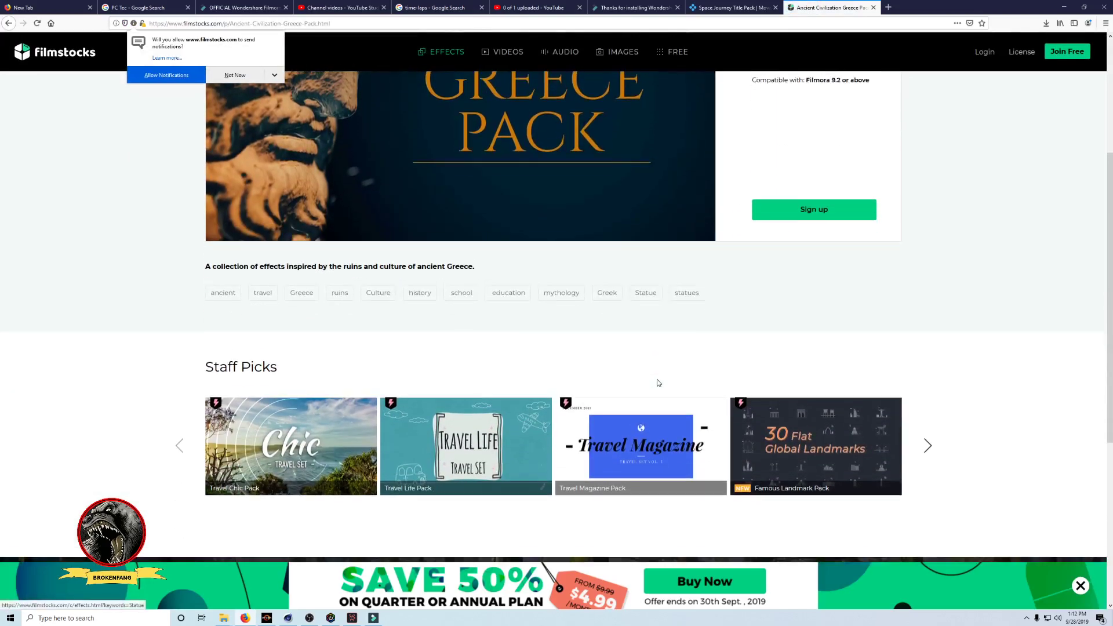
scroll(658, 384, "up", 4)
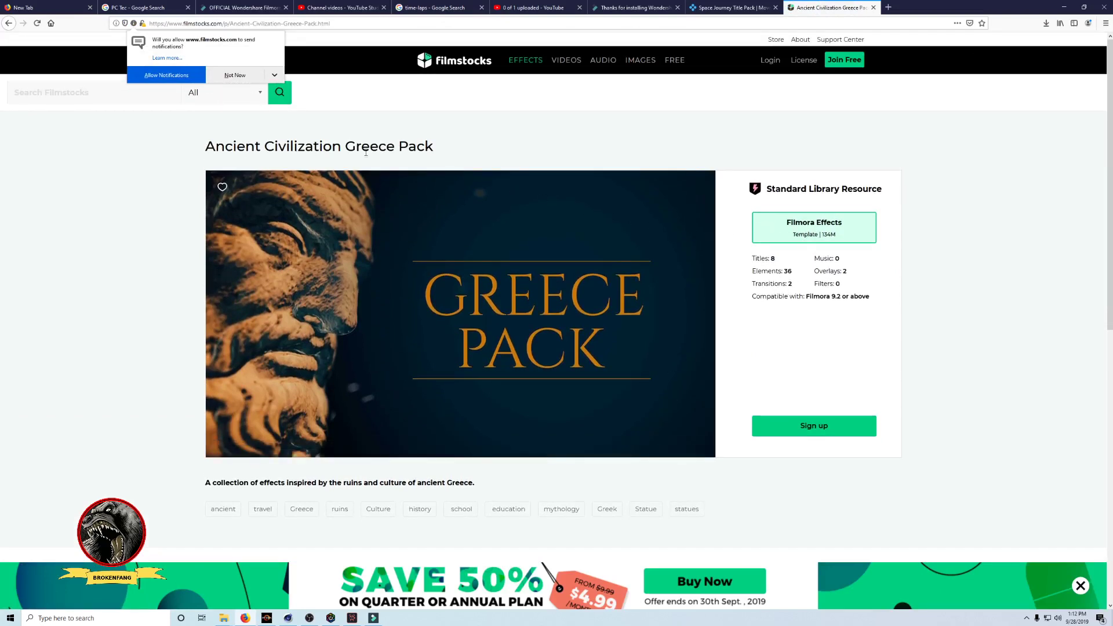
left_click(263, 449)
left_click_drag(263, 448, 496, 450)
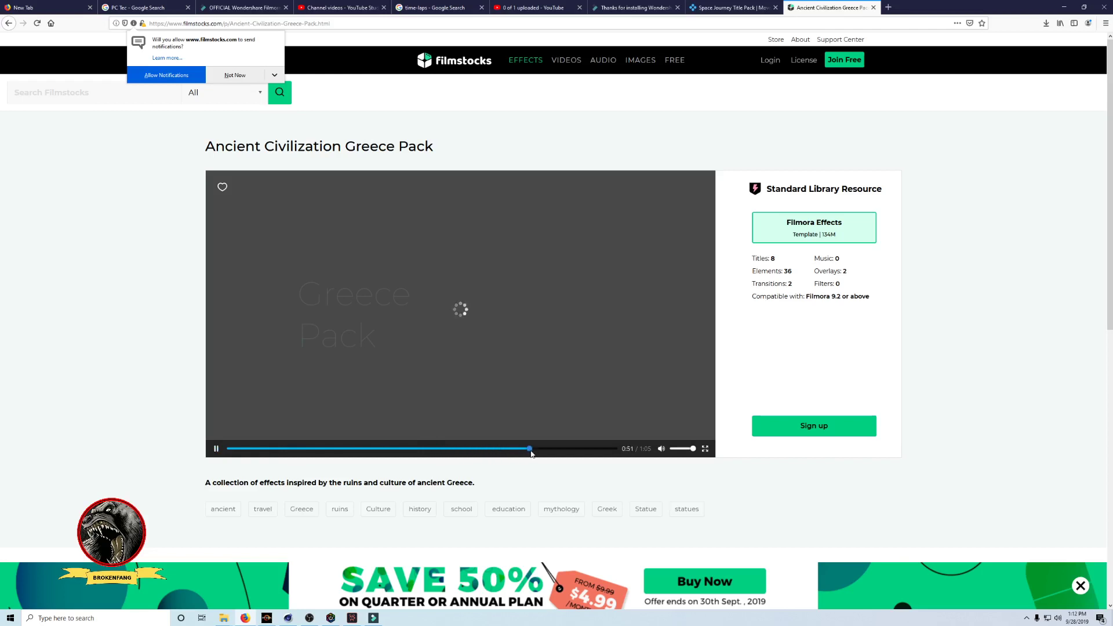
left_click(432, 451)
left_click(379, 449)
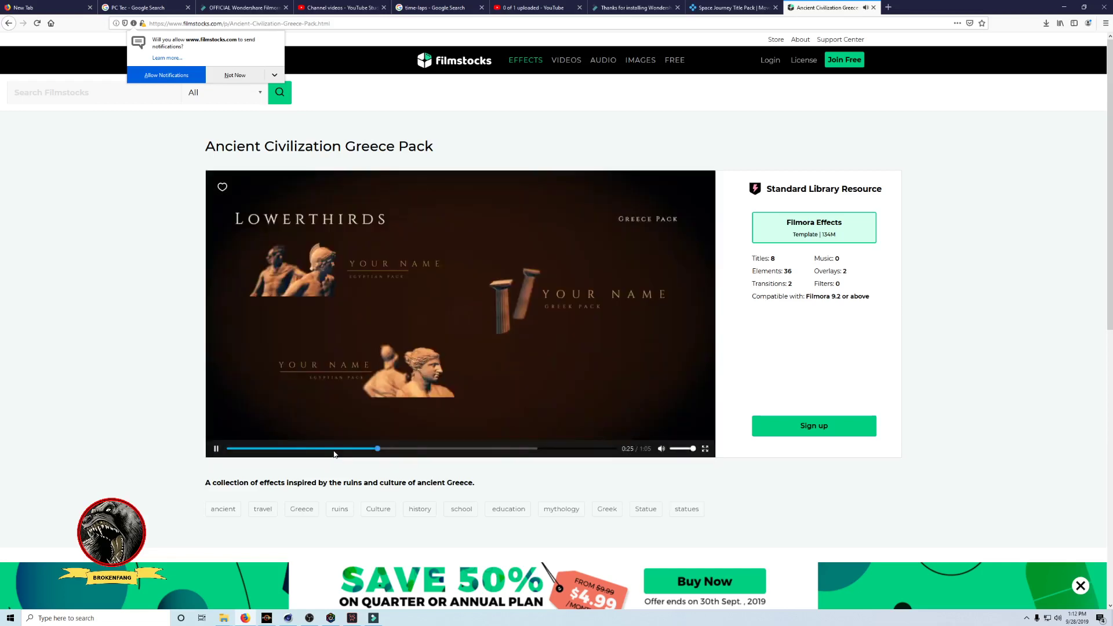
- Turn down the preview video's volume, replay its title and lower-third sections, and view it briefly in full screen
left_click(673, 449)
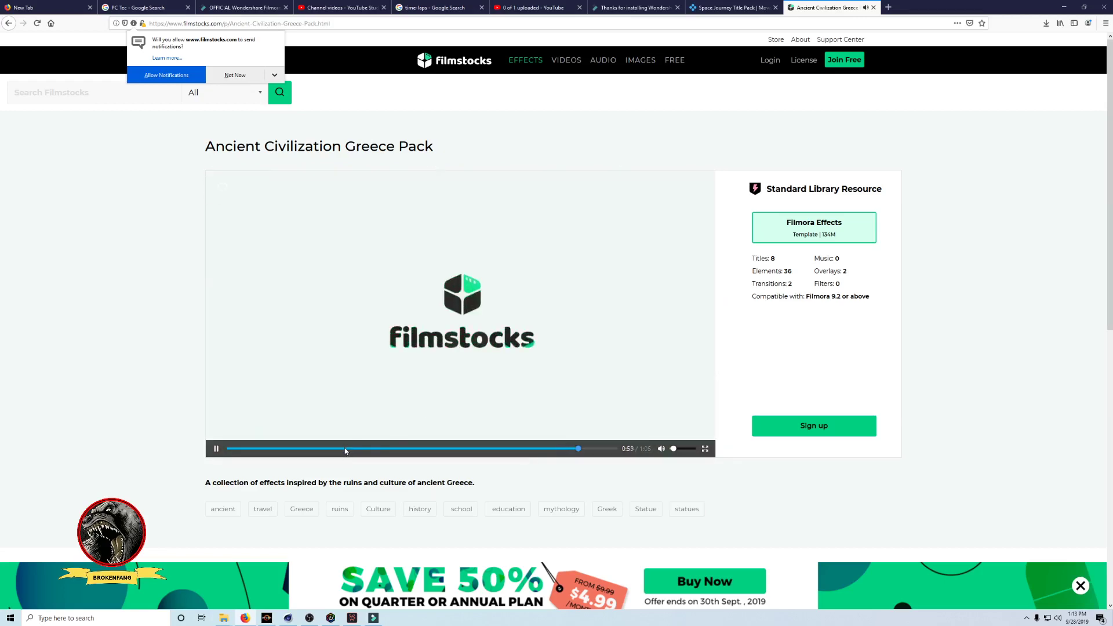
left_click(264, 449)
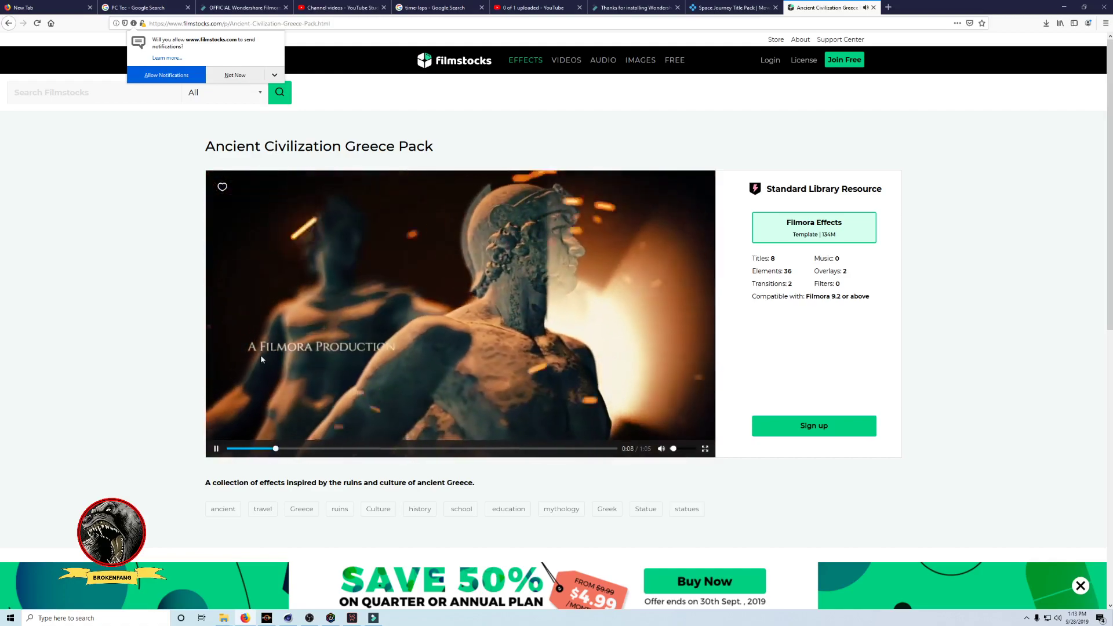
left_click(313, 448)
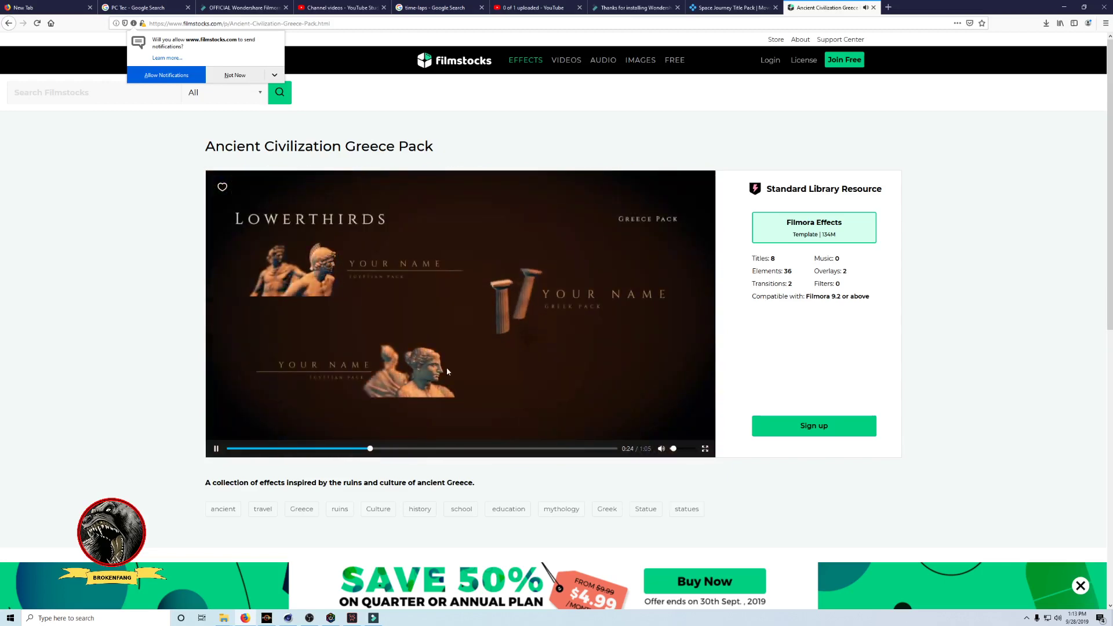
left_click(705, 449)
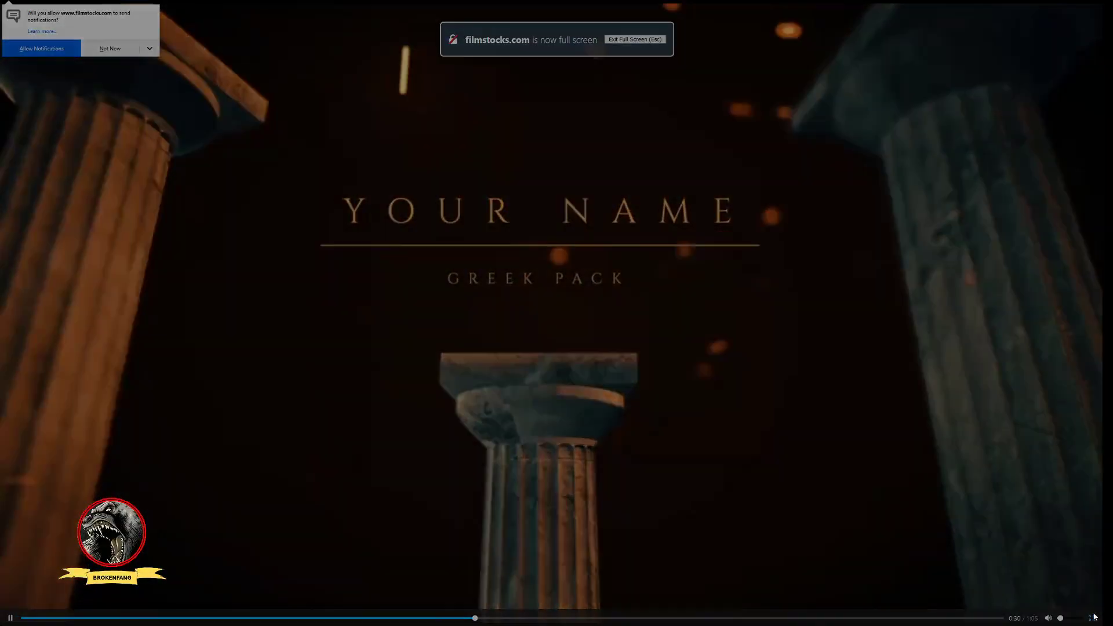
left_click(1093, 618)
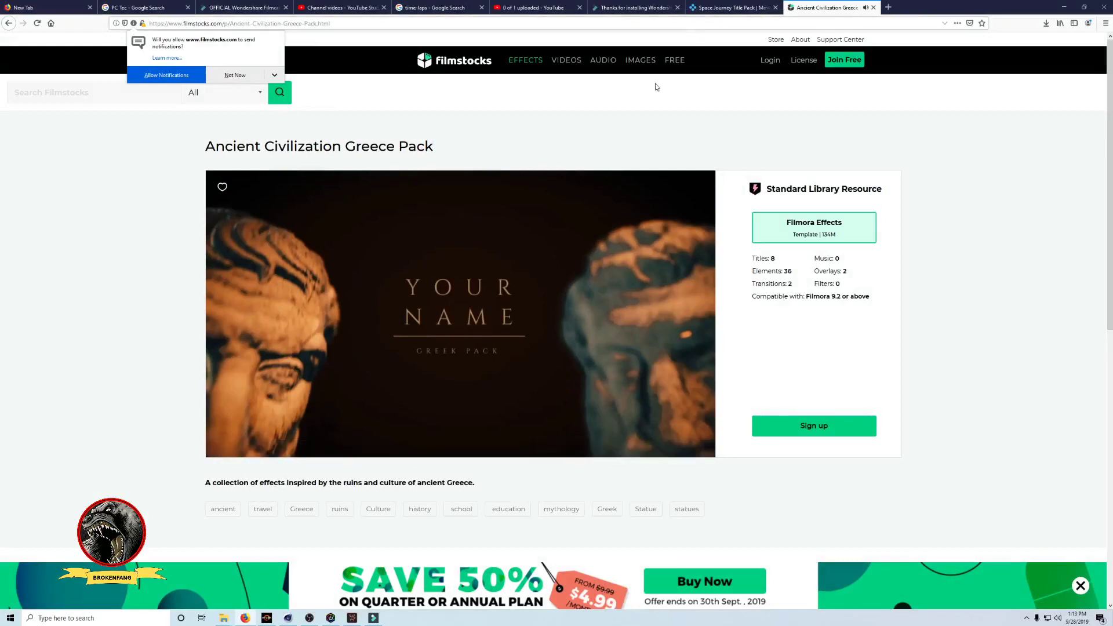
- Return to Filmora9 and preview the Lower Third 7 and Lower Third 27 titles
left_click(373, 619)
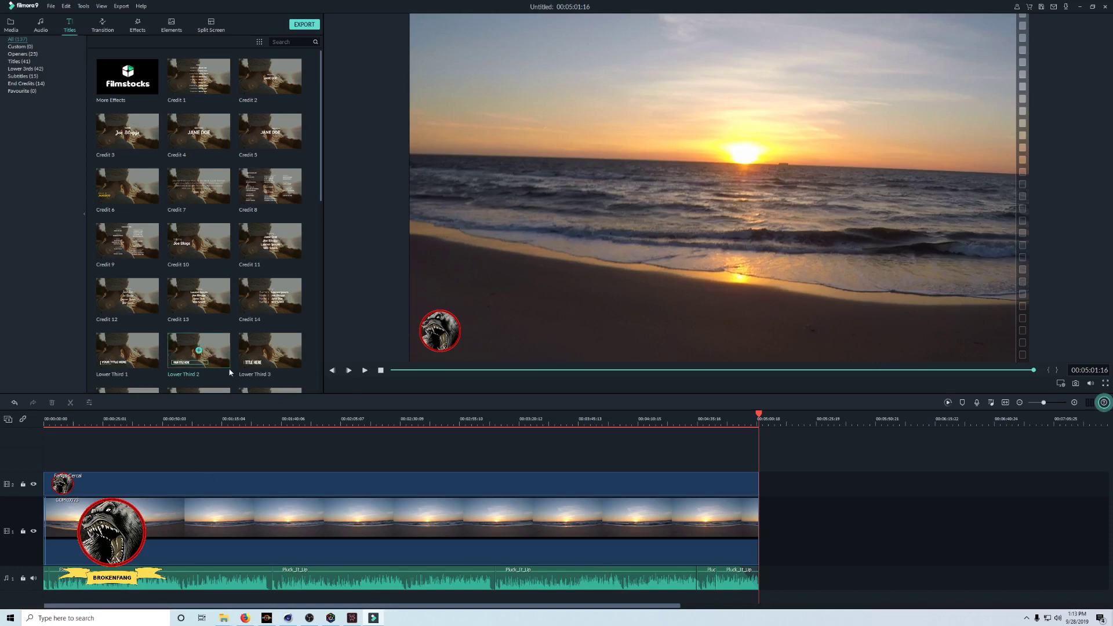
scroll(277, 307, "down", 5)
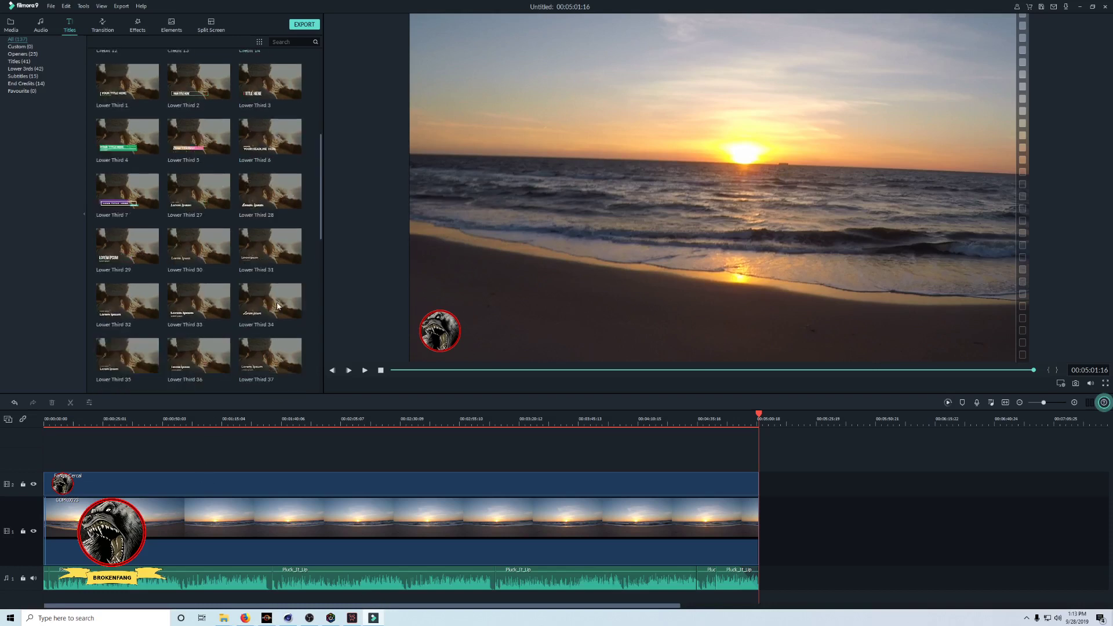
left_click(138, 201)
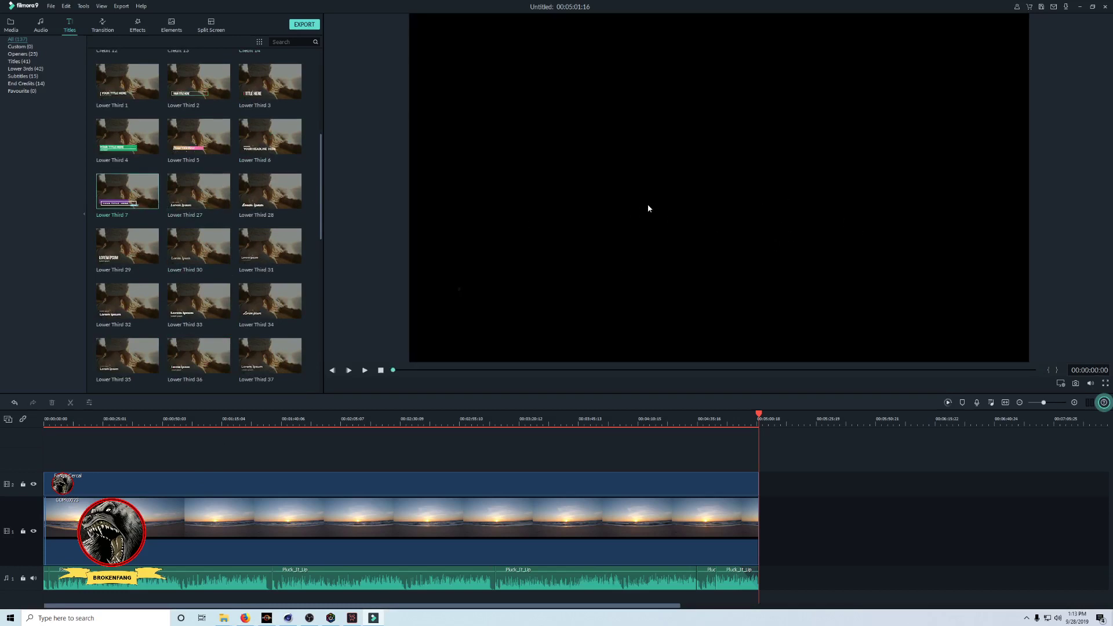
left_click(365, 372)
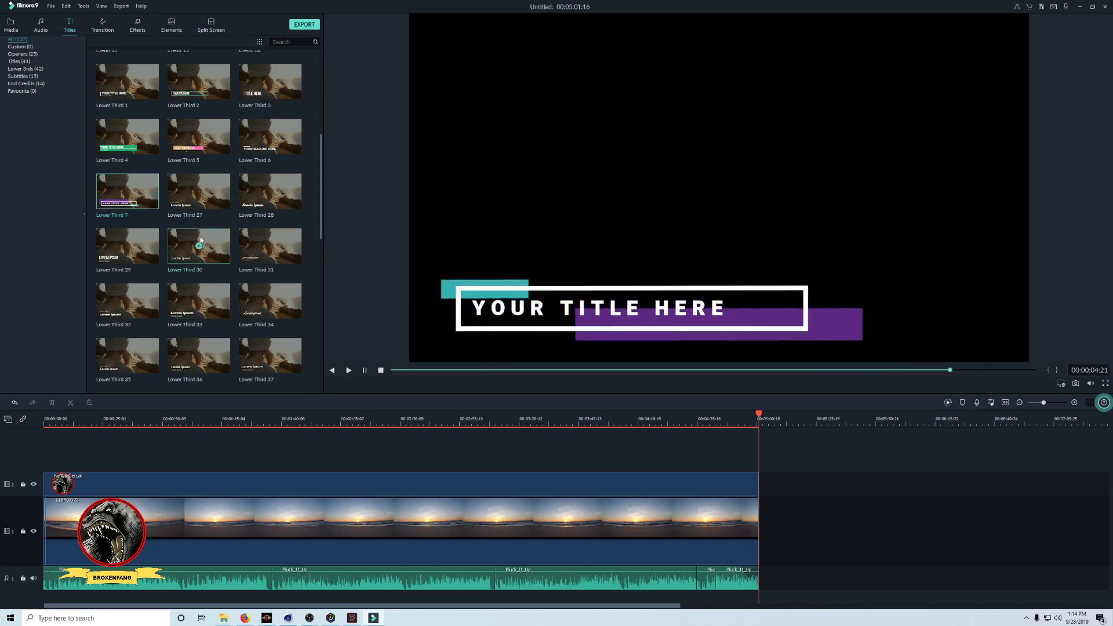
left_click(196, 203)
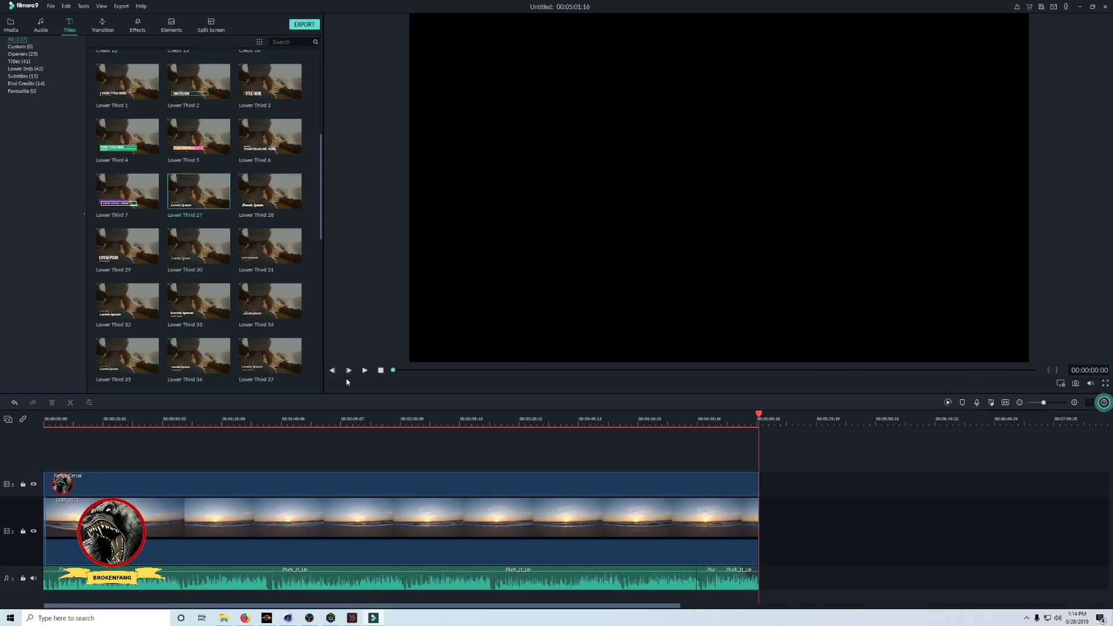
- Switch to Movavi Video Editor Plus, view its import and transition libraries, and open the Effects Store page briefly before closing it
left_click(352, 618)
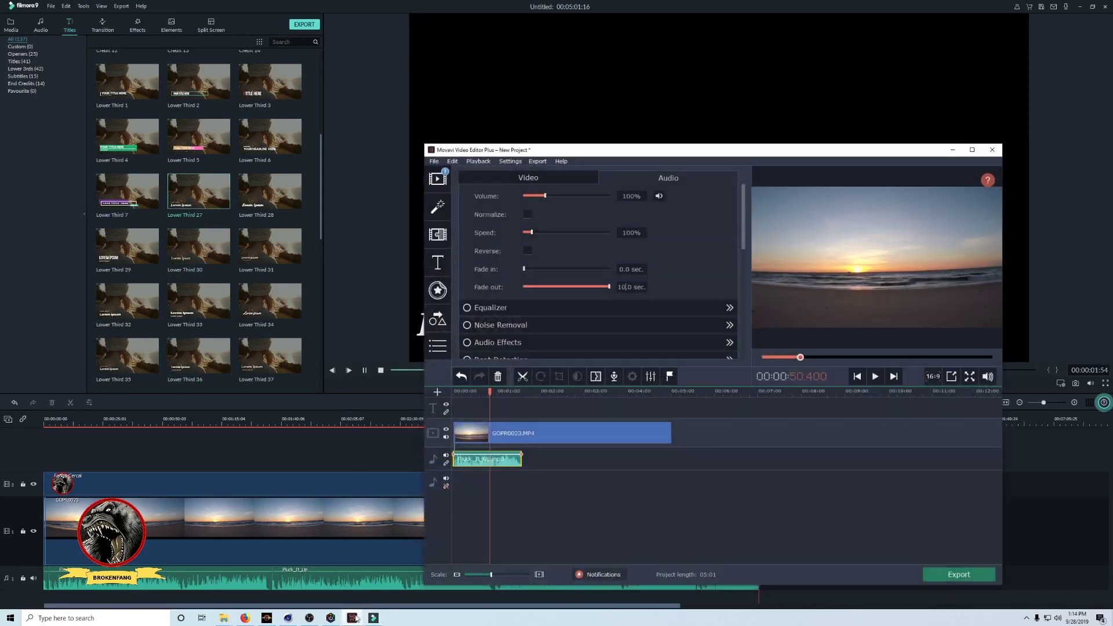
left_click(438, 179)
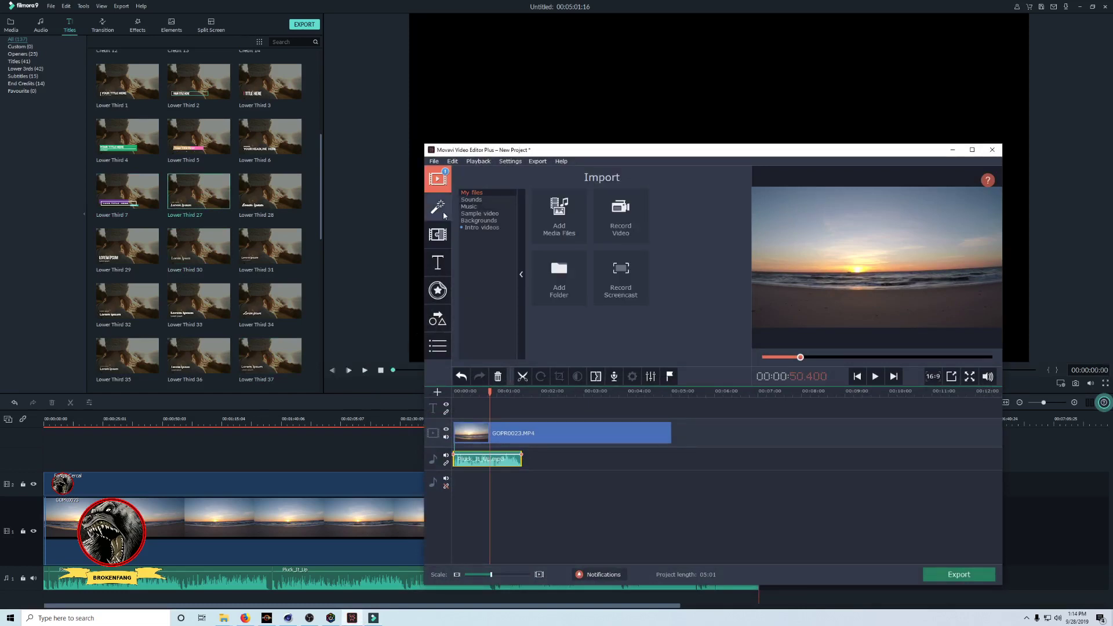
left_click(438, 238)
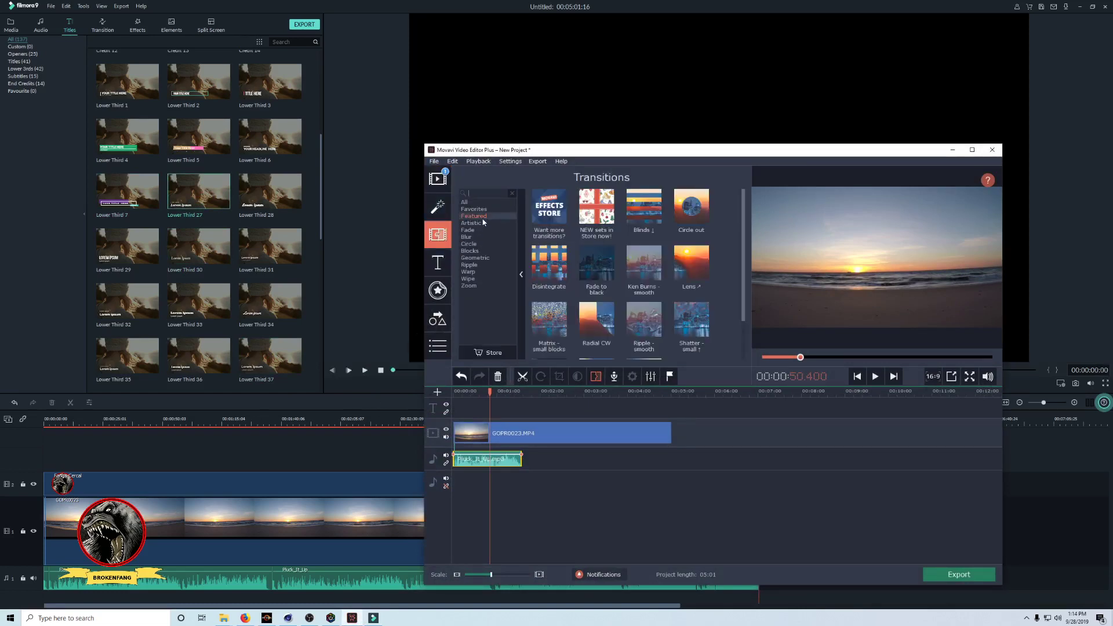
left_click(549, 209)
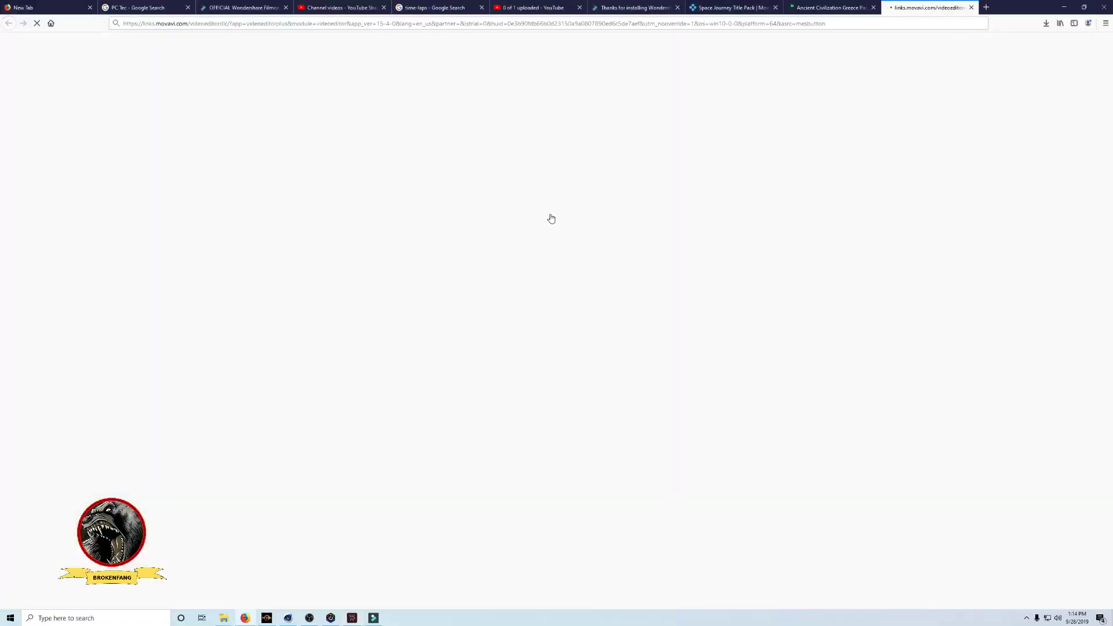
left_click(971, 7)
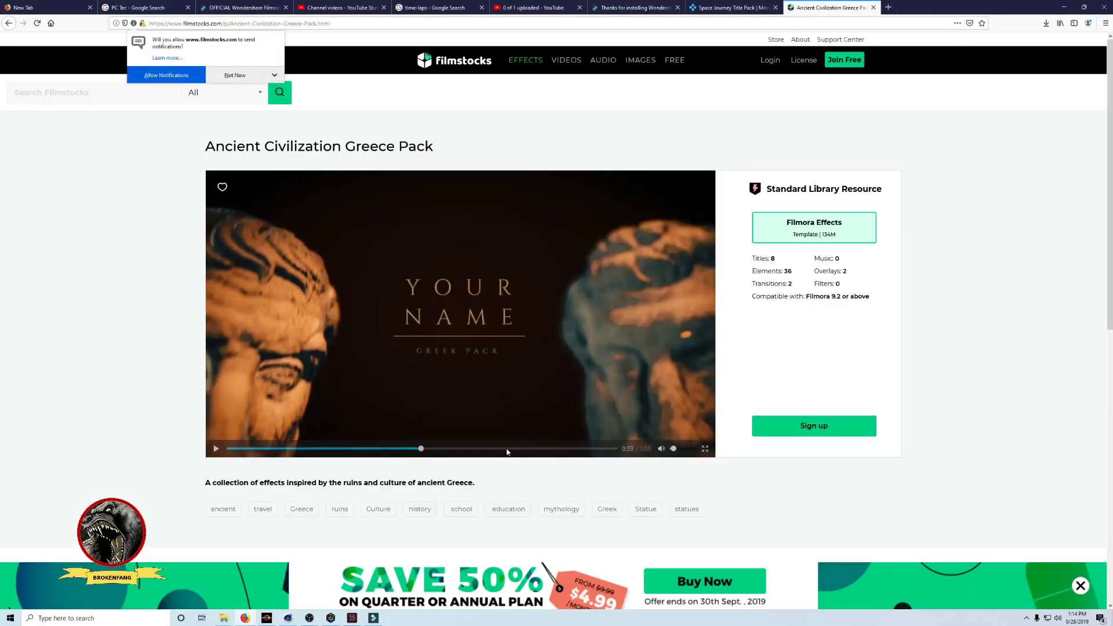
- Return to Movavi Video Editor Plus and preview the Diamond and Quote titles
left_click(352, 618)
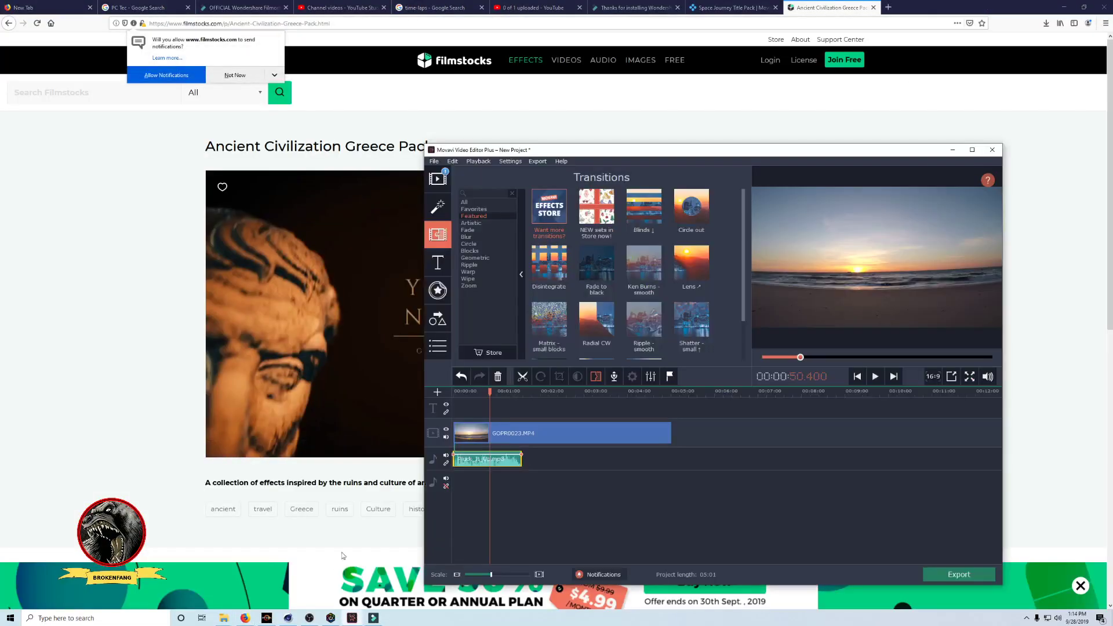
left_click(438, 271)
left_click(546, 263)
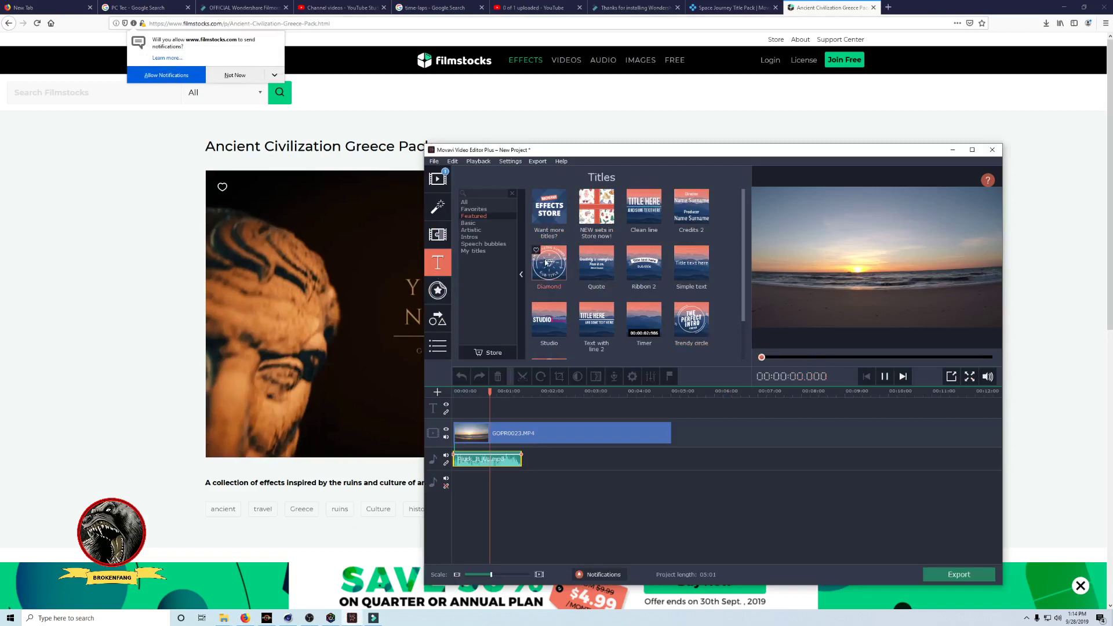
left_click(602, 271)
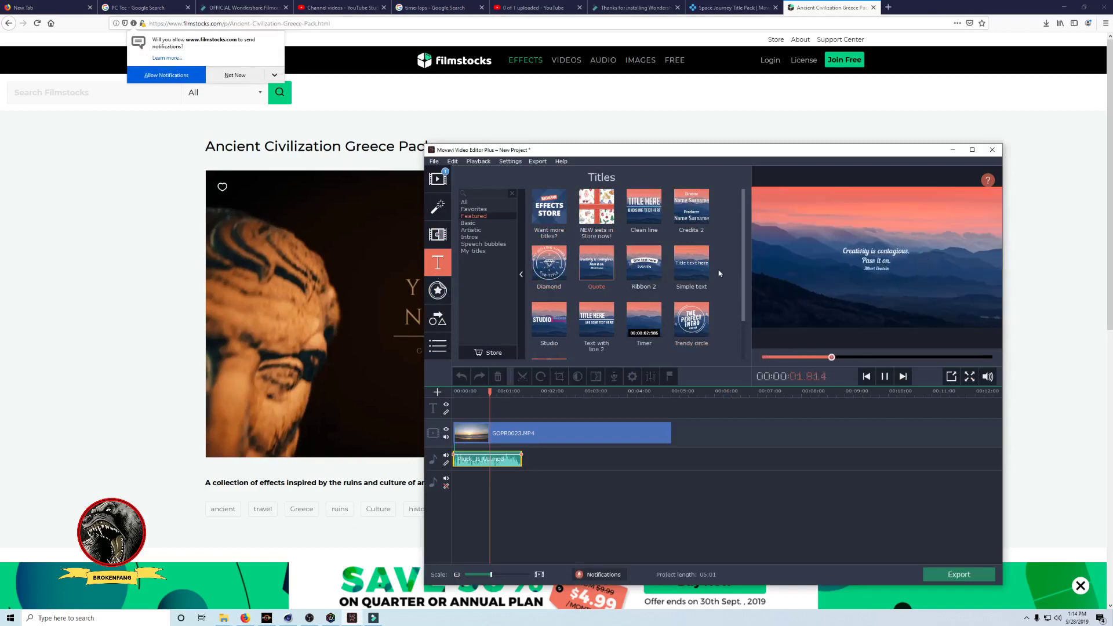
- Preview the Simple text title, then switch to Filmora9 and preview the Lower Third 28, 6, 3 and 2 titles
left_click(692, 262)
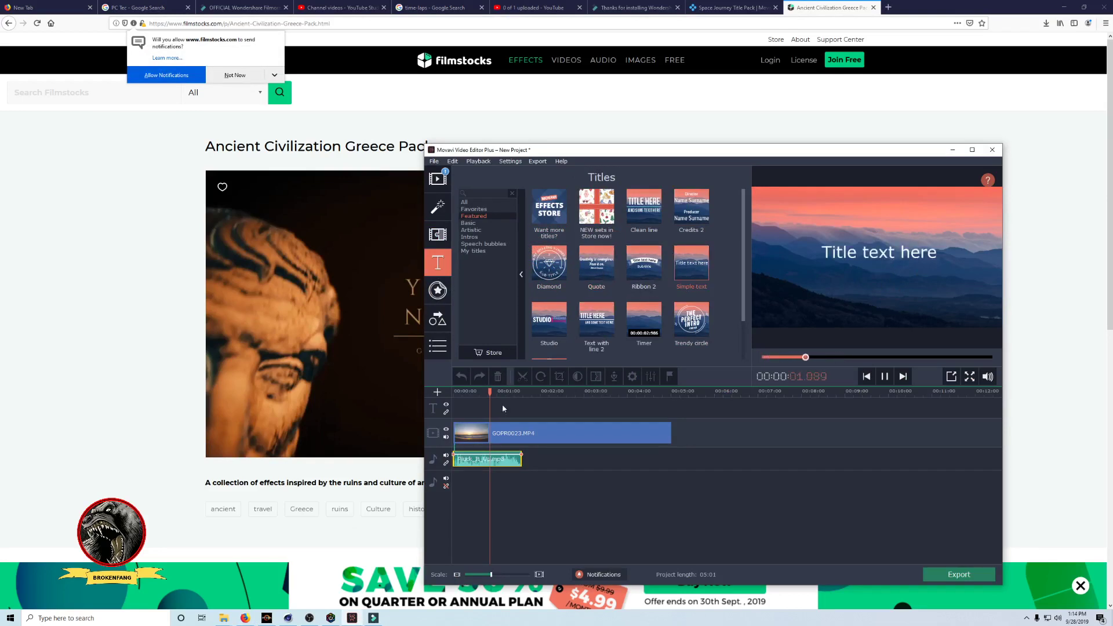
left_click(373, 618)
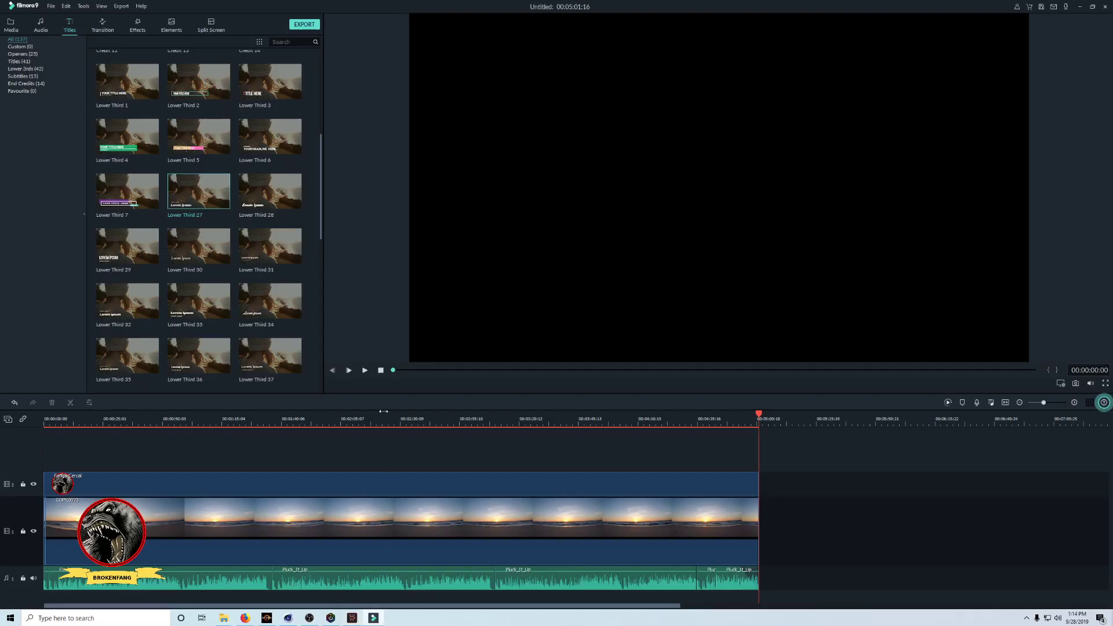
left_click(261, 205)
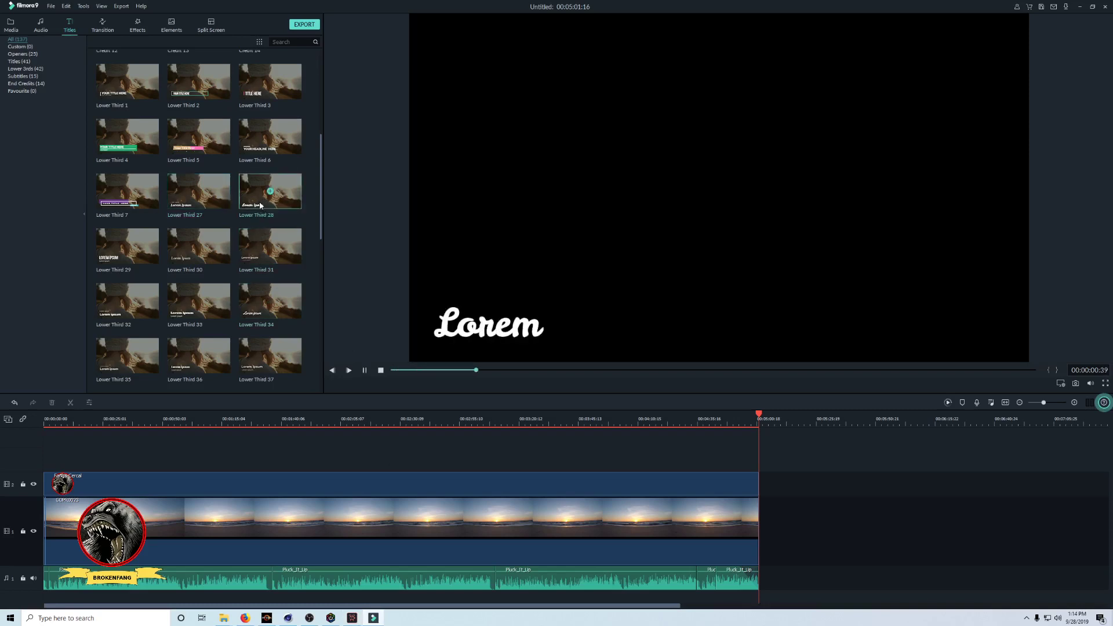
left_click(259, 141)
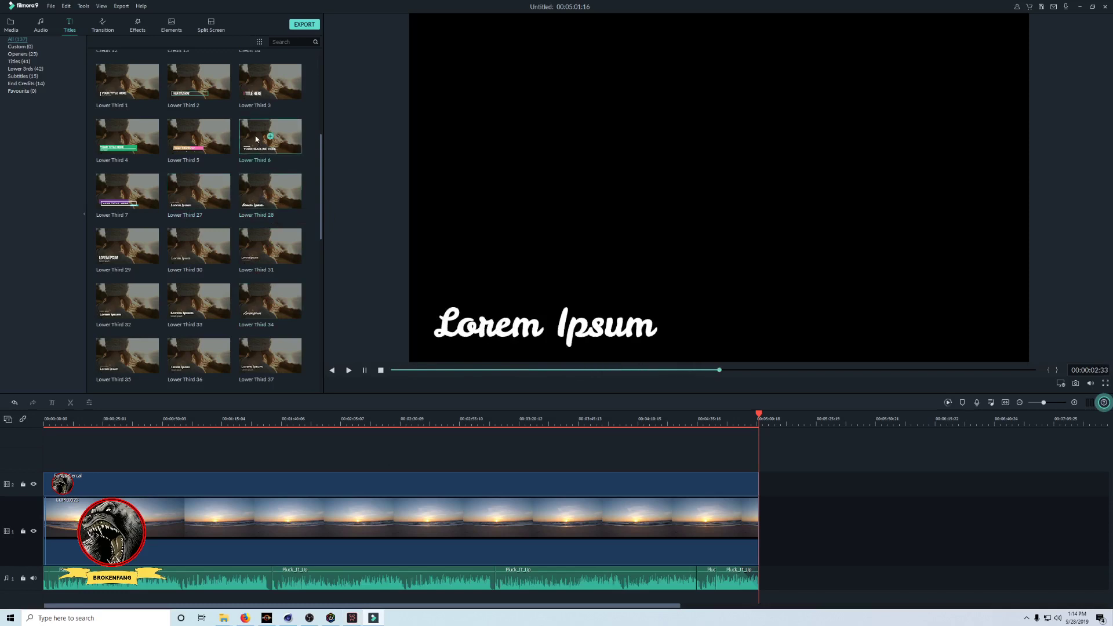
left_click(244, 95)
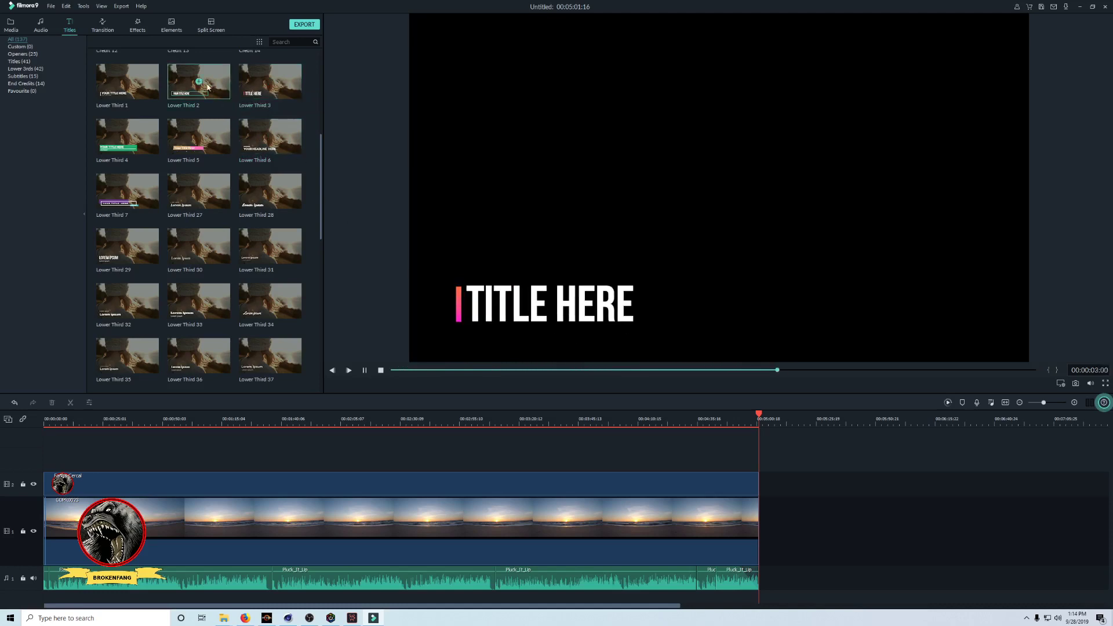
- Find Title 23 in the titles library and add it at the start of the timeline, above the logo overlay
scroll(231, 256, "down", 15)
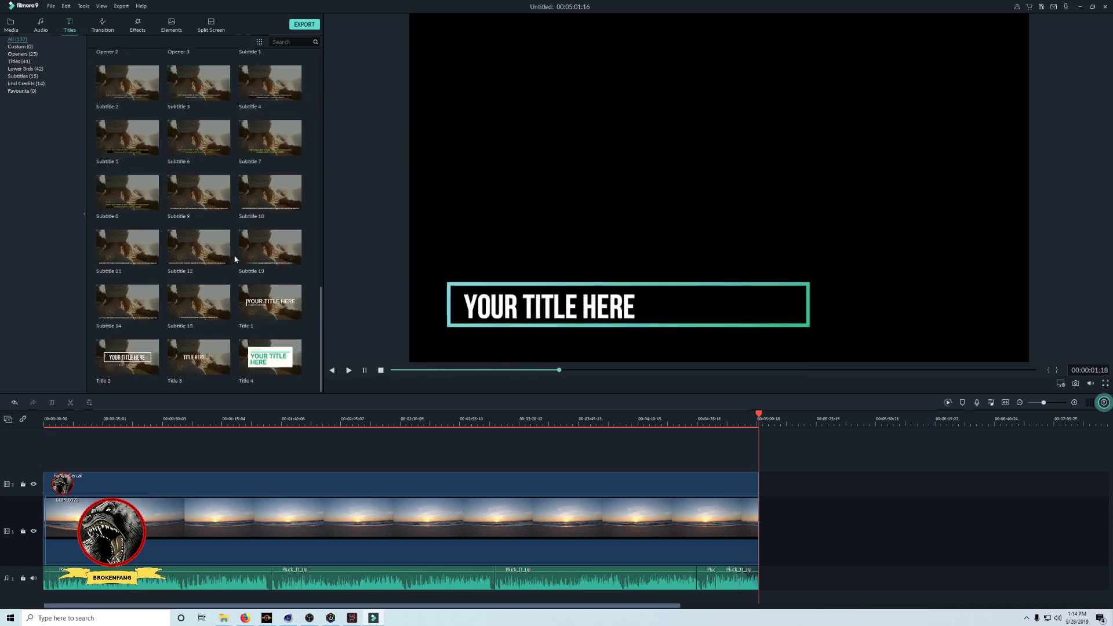
scroll(235, 260, "down", 10)
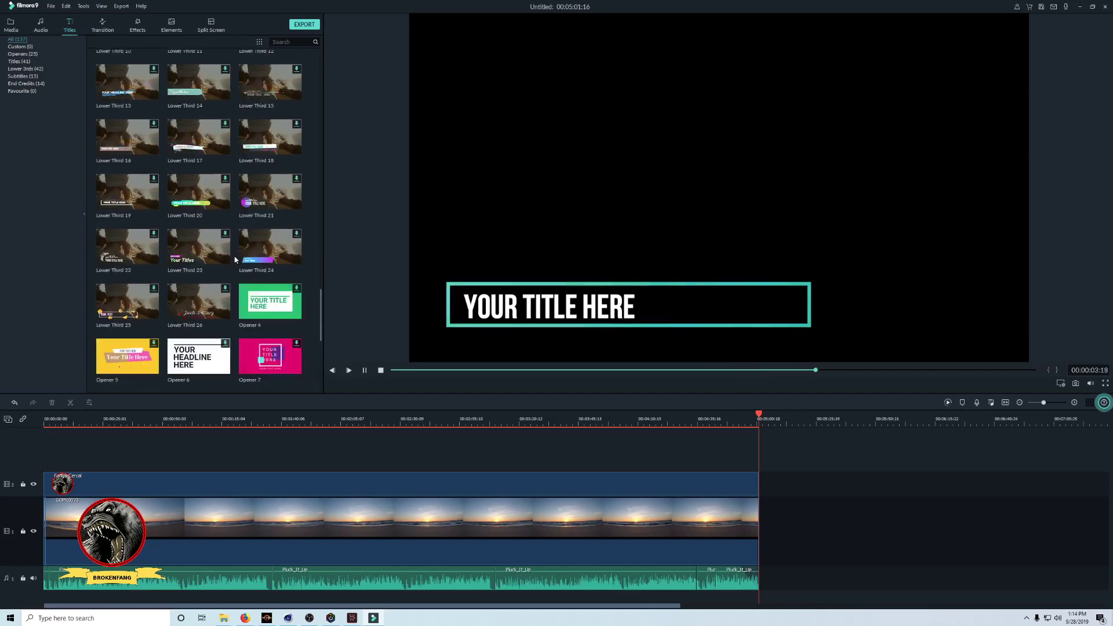
scroll(260, 301, "down", 12)
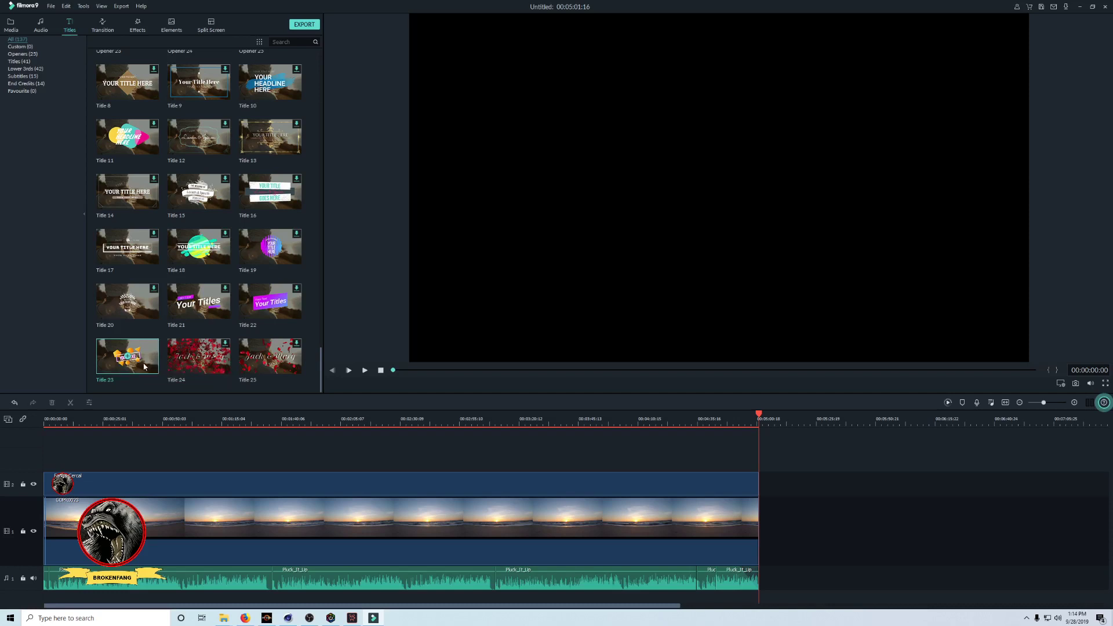
left_click(145, 367)
left_click_drag(62, 445, 79, 465)
- Replace the Title 23 placeholder text with "BrokenFang"
double_click(61, 471)
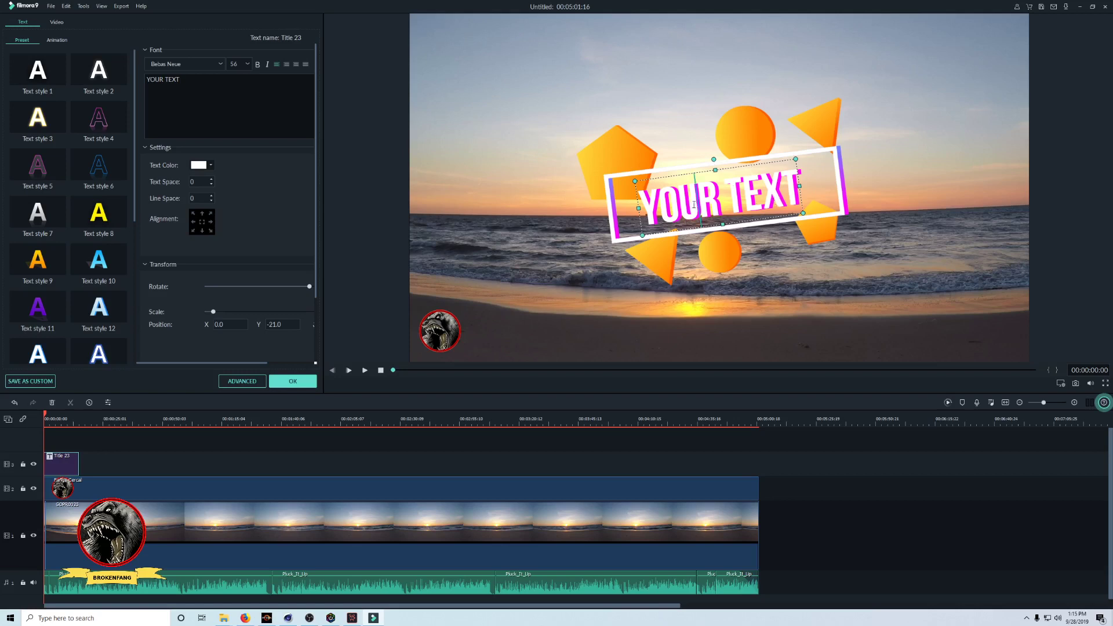
left_click_drag(718, 206, 640, 209)
type("Broken")
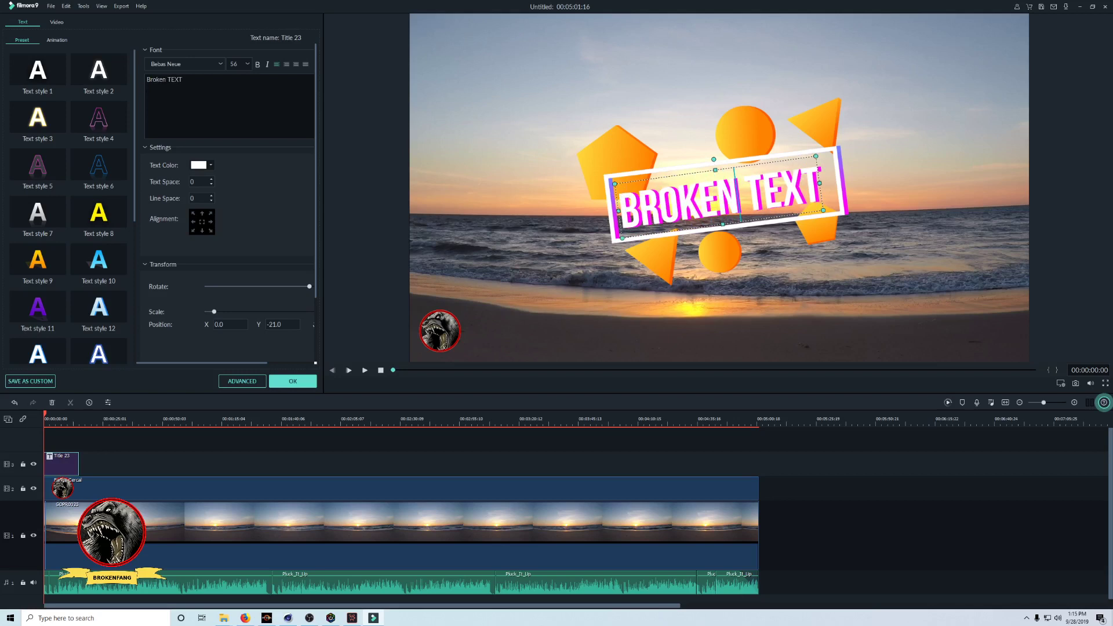
key("shift+Left")
key("shift+Left")
key("shift+Left")
key("shift+Left")
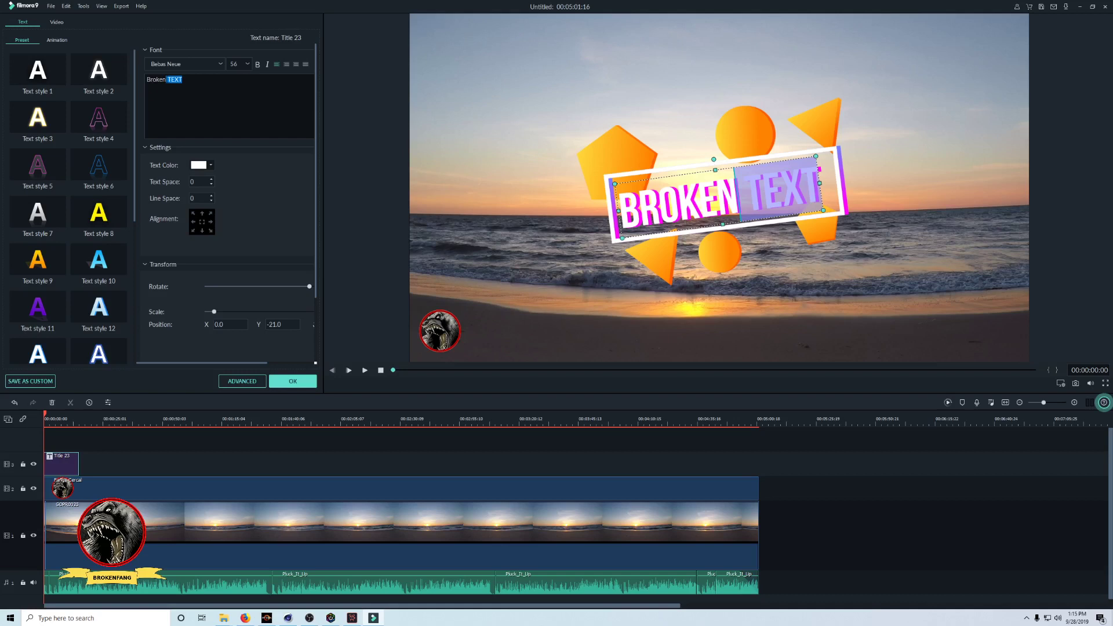
type("Fang")
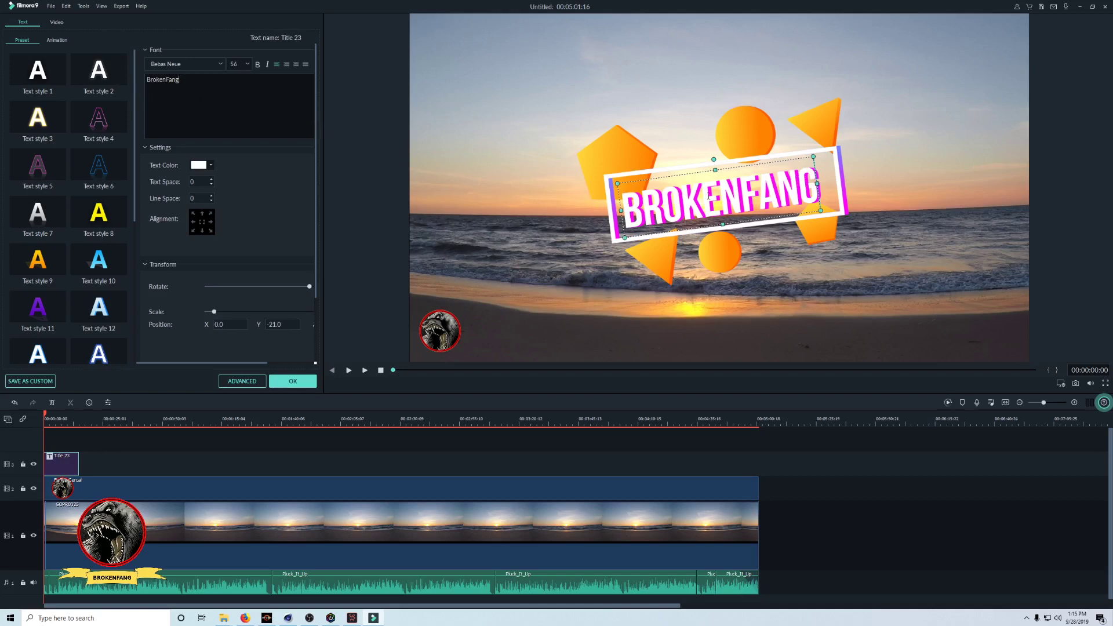
left_click(753, 161)
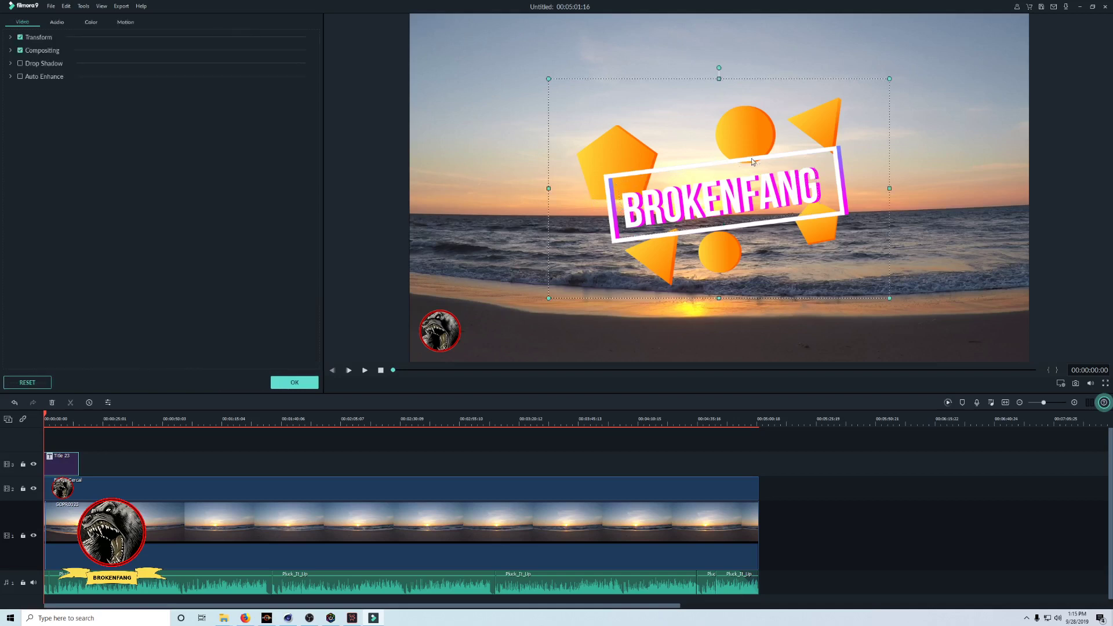
- Center the BrokenFang text inside its frame at position X 10, Y -13, apply it and play the title
double_click(731, 193)
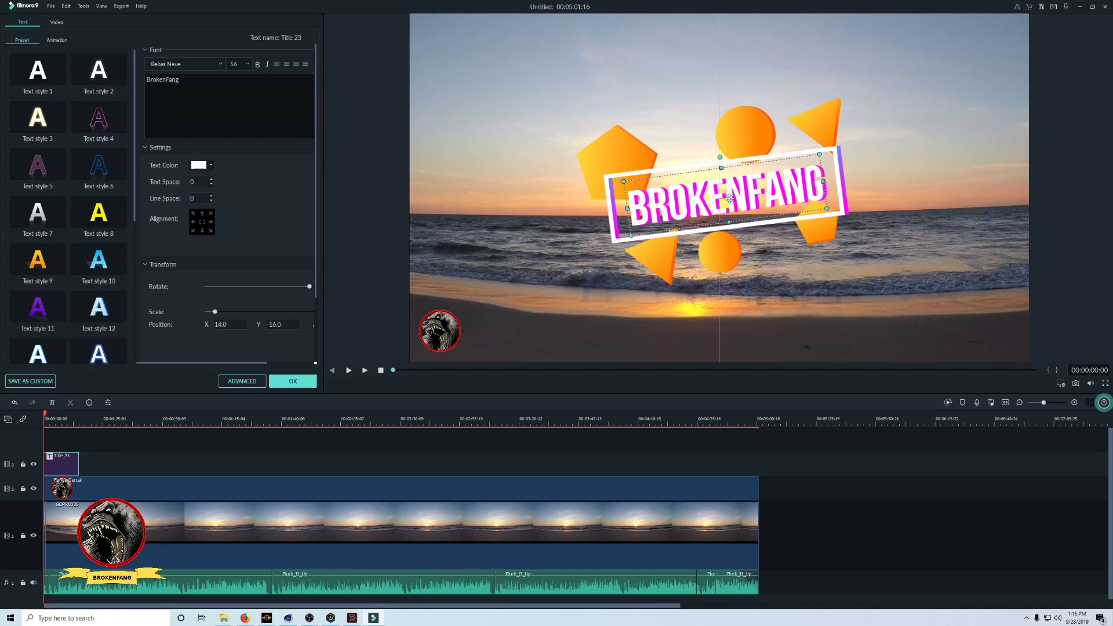
left_click_drag(730, 198, 728, 201)
key("ctrl+z")
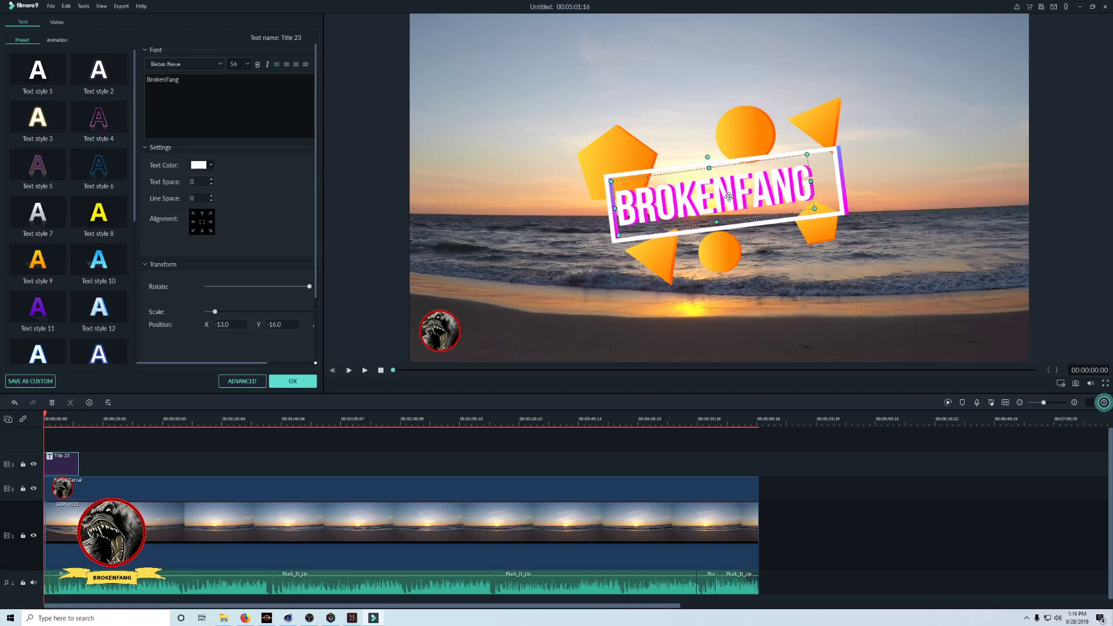
left_click_drag(730, 197, 729, 197)
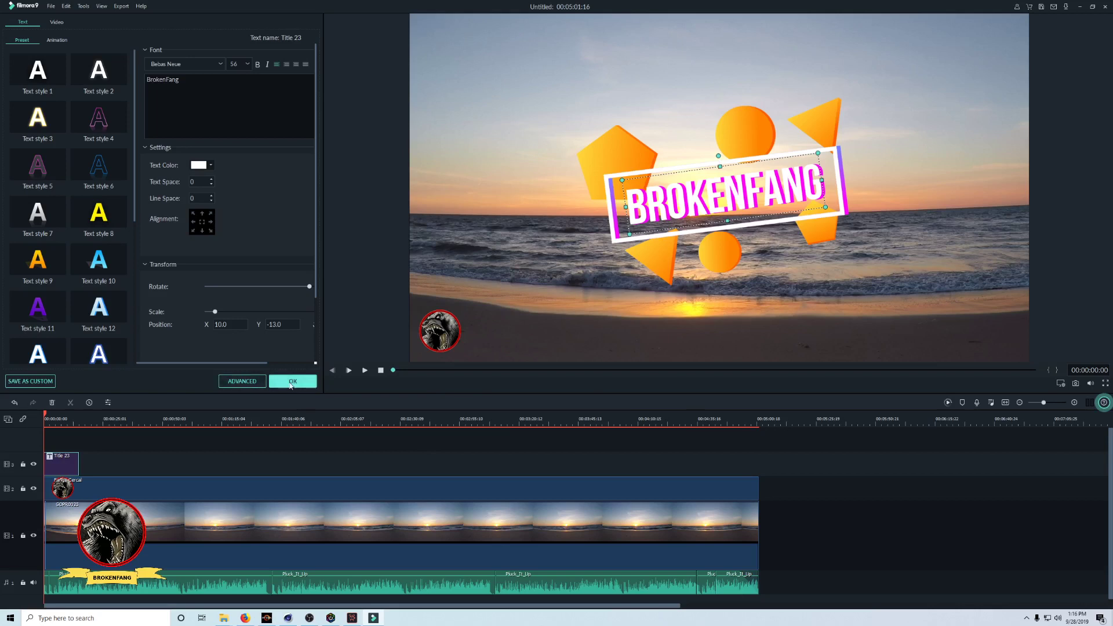
left_click(292, 383)
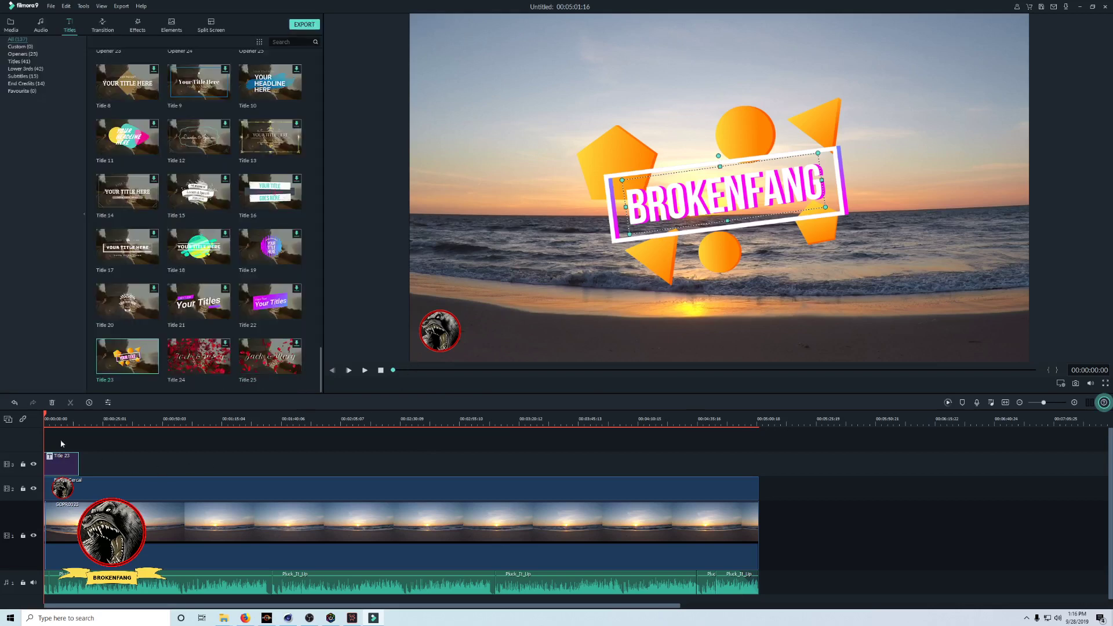
left_click(365, 372)
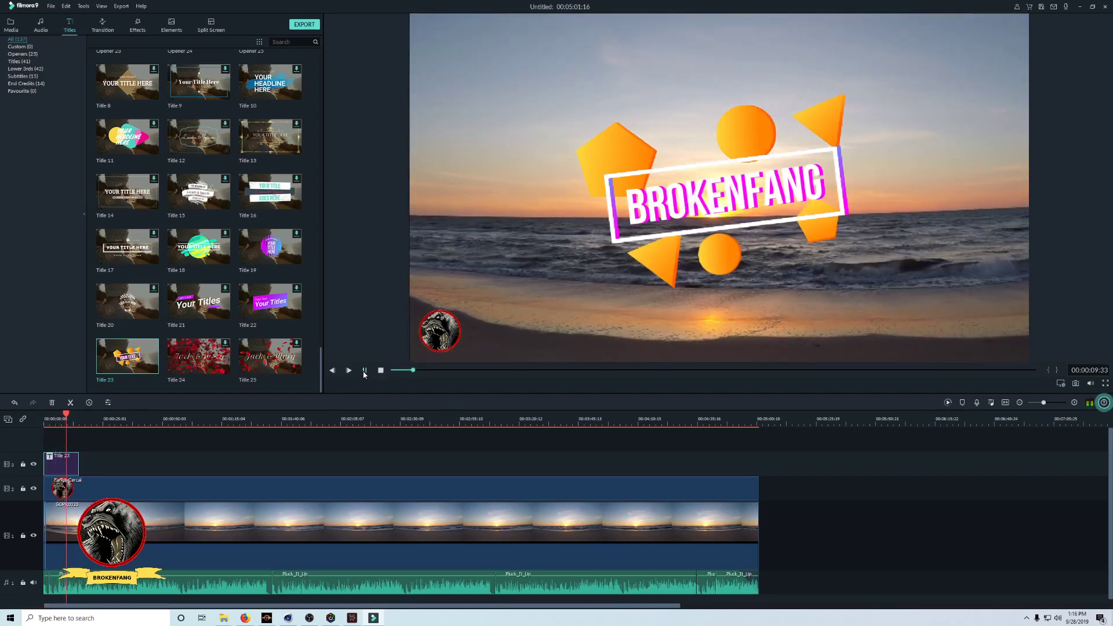
- Extend the BrokenFang text's opening animation to about 00:00:13:34 in the advanced text editor and apply the change
double_click(57, 470)
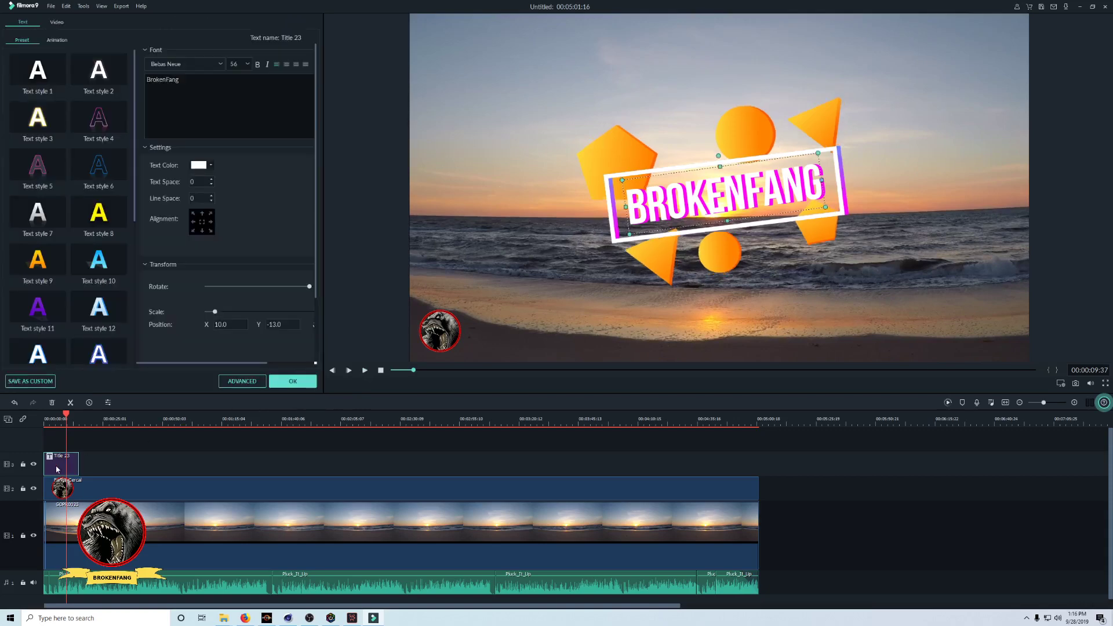
left_click(240, 381)
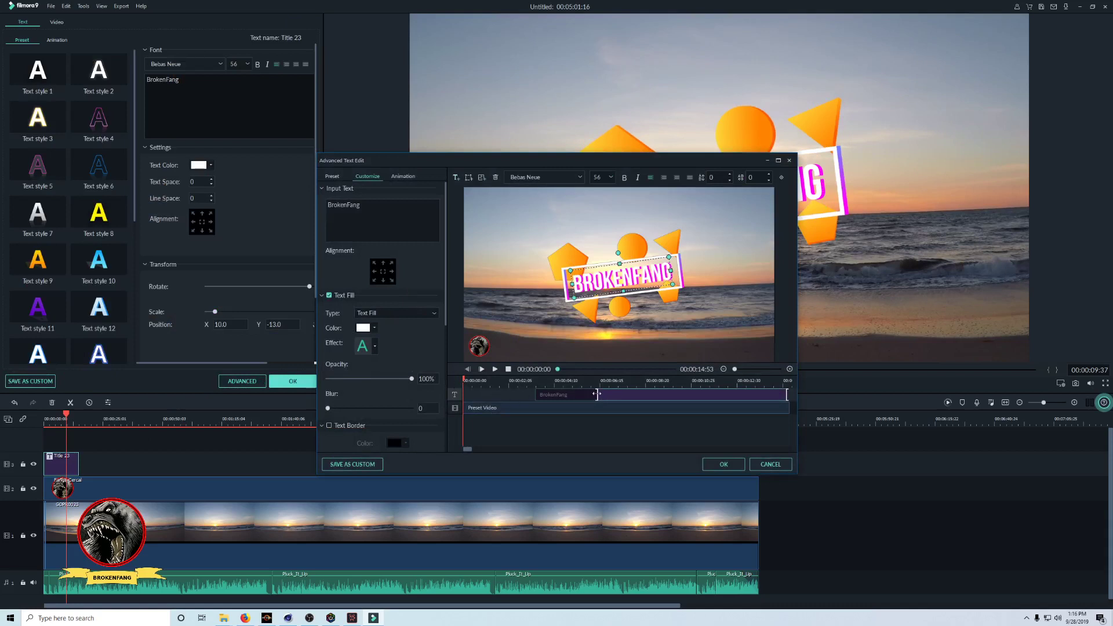
left_click_drag(596, 395, 760, 395)
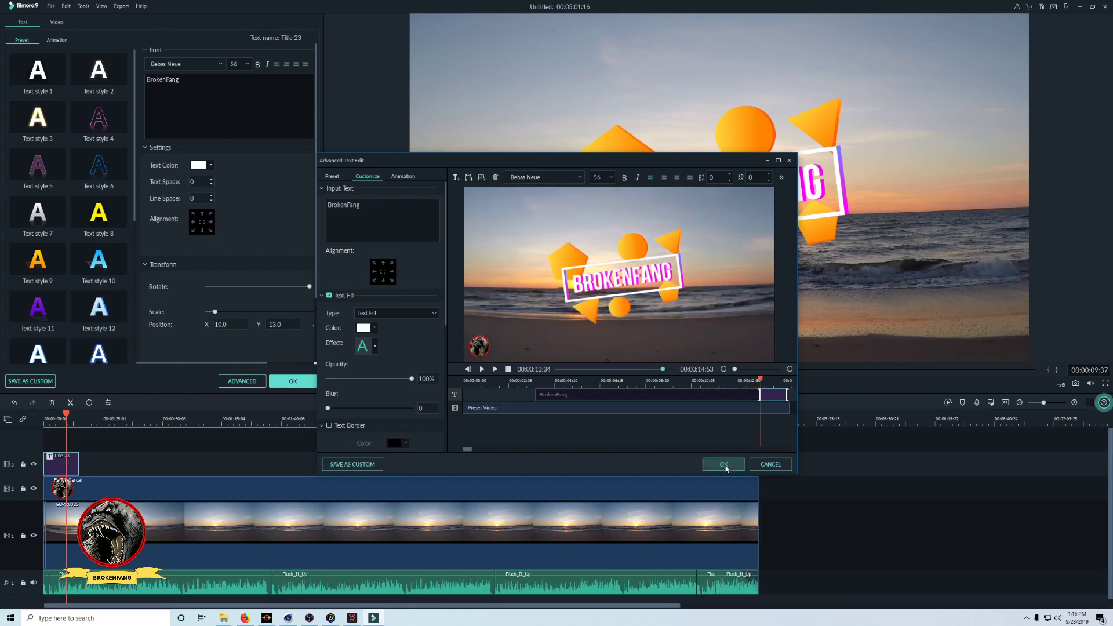
left_click(724, 464)
left_click(293, 382)
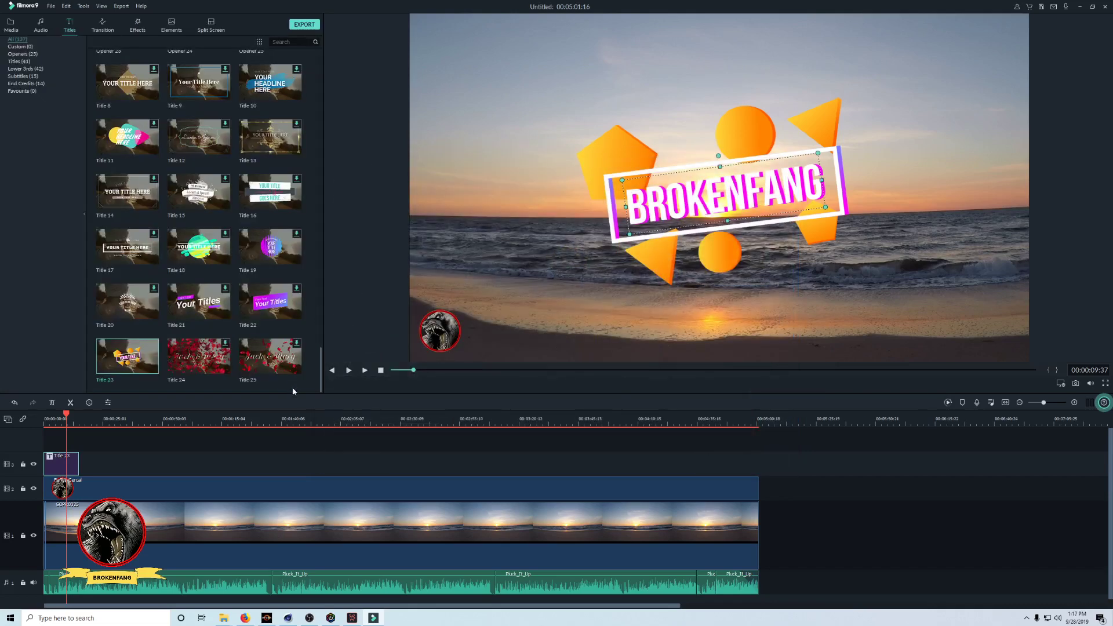
- Play the edited title from the current position and again from the start of the timeline to check its animation
left_click(366, 371)
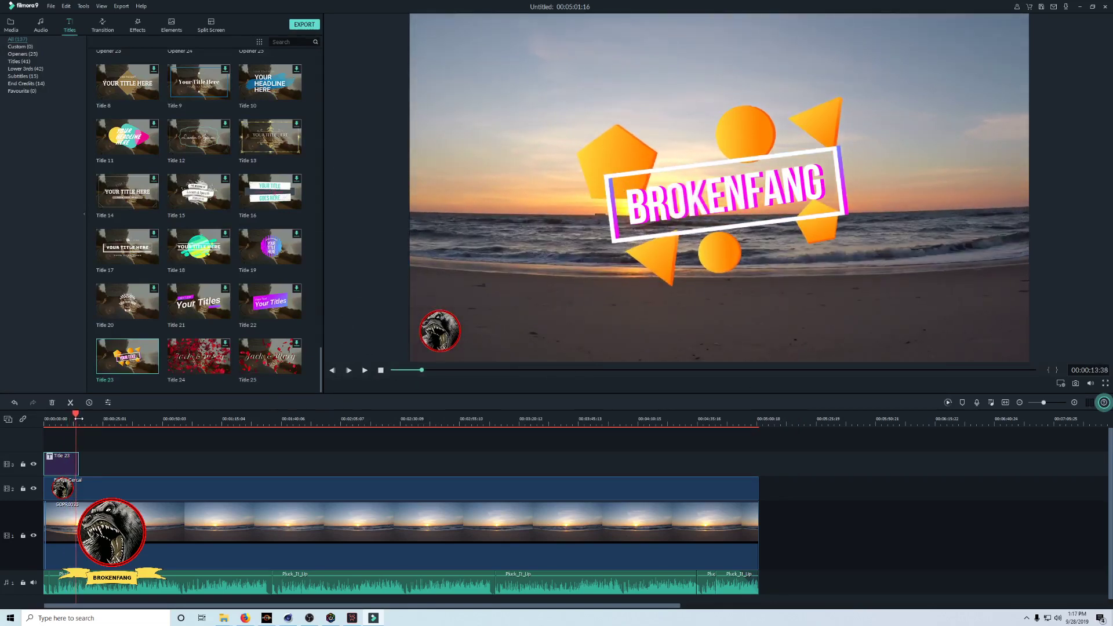
left_click_drag(77, 417, 44, 418)
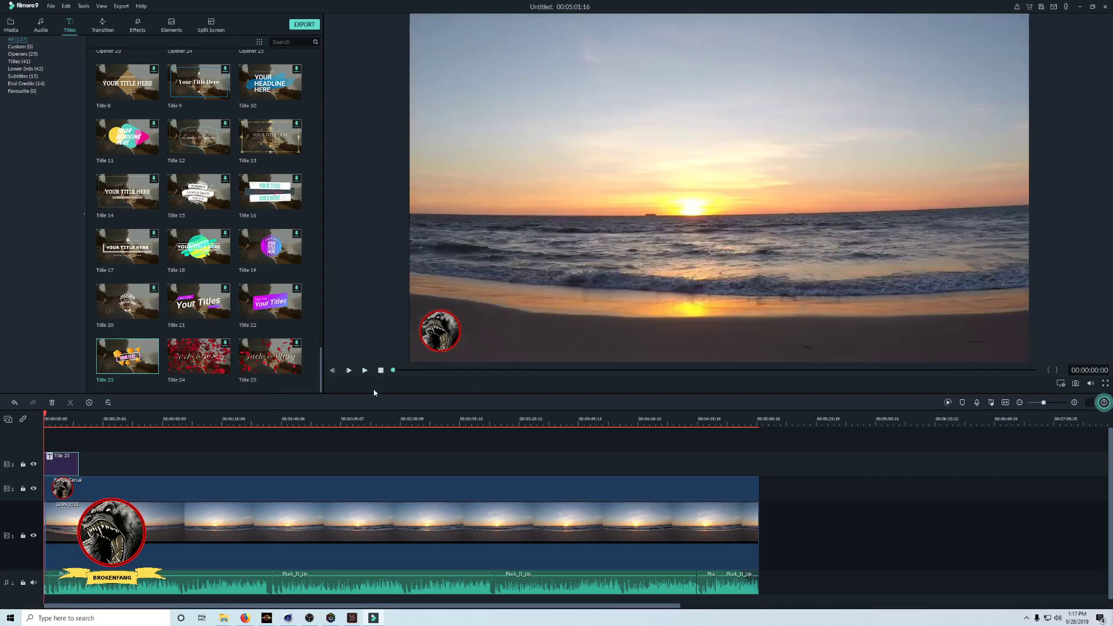
left_click(366, 371)
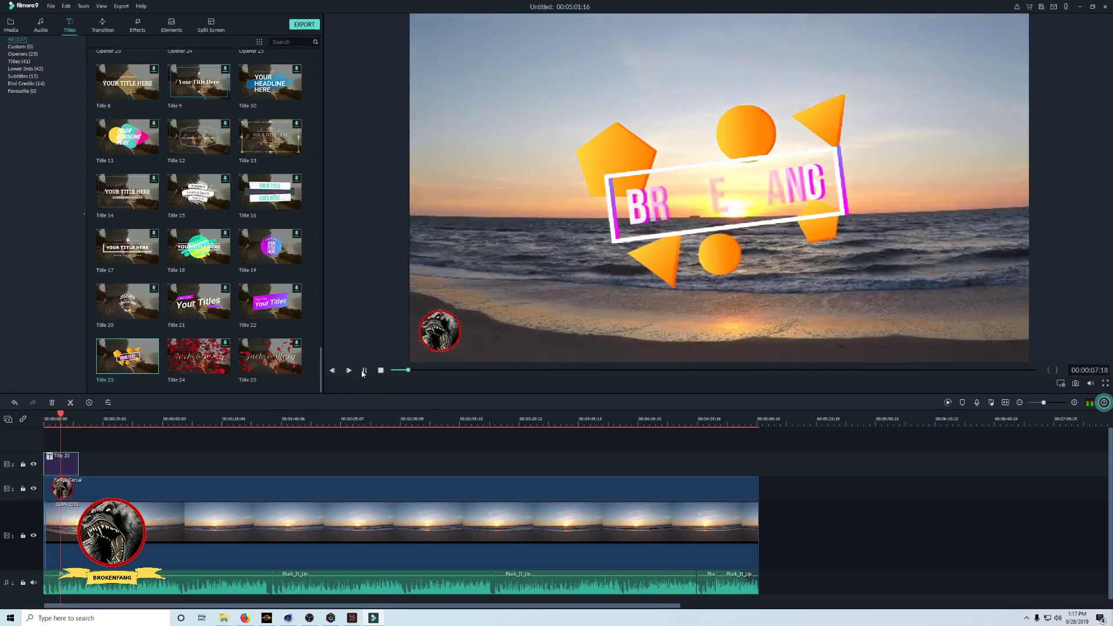
key("space")
- Shorten the BrokenFang text's opening animation to end at about 00:00:06:15 in the advanced text editor and apply it
double_click(65, 473)
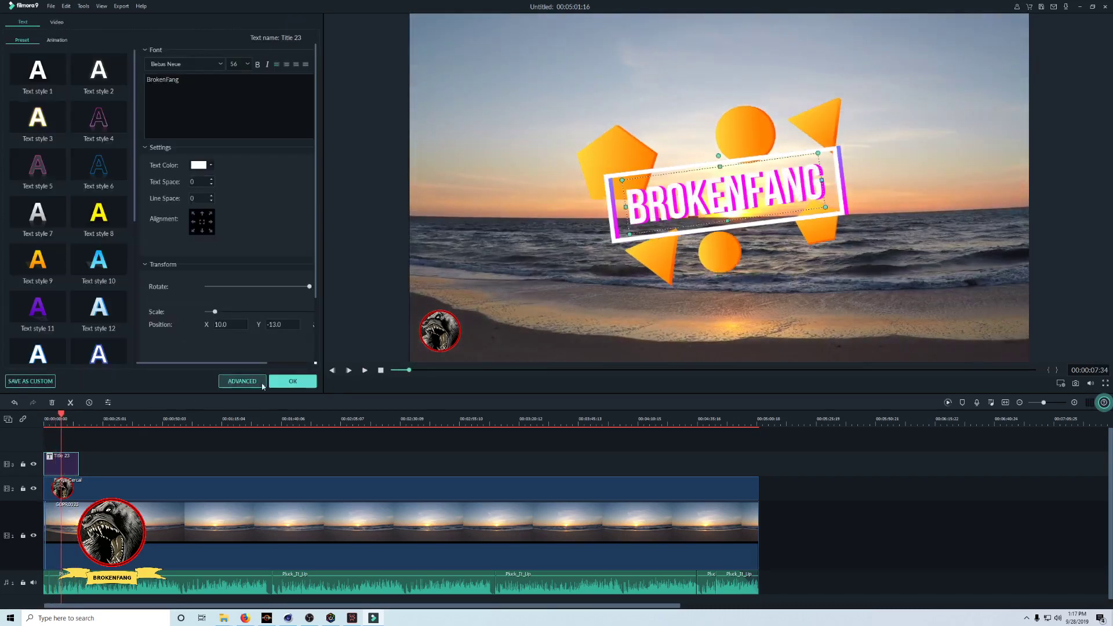
left_click(242, 381)
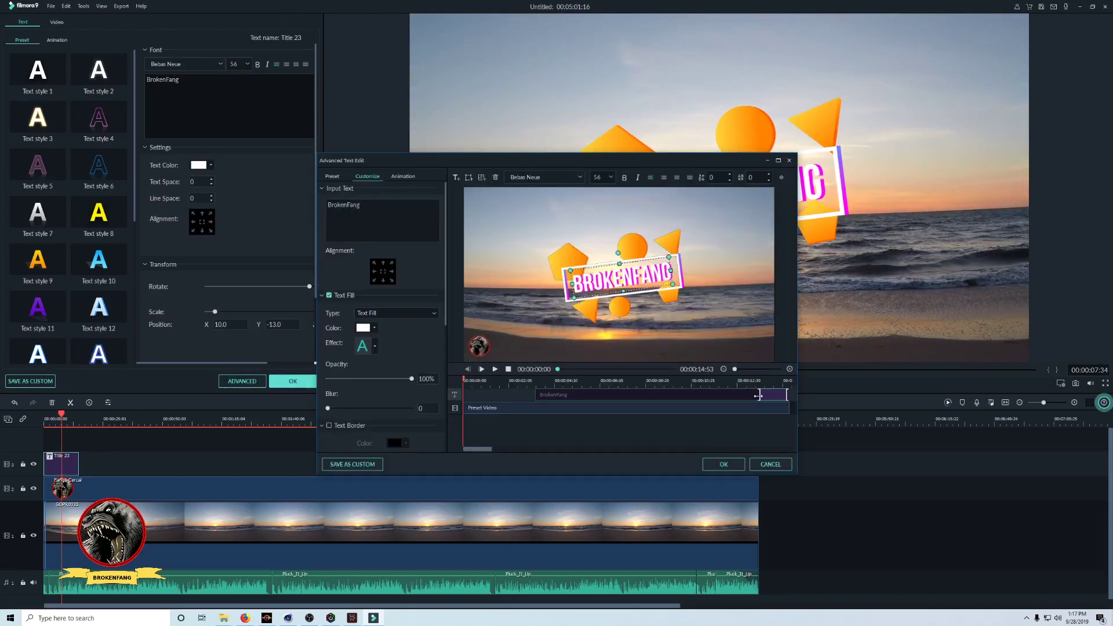
left_click_drag(759, 395, 597, 406)
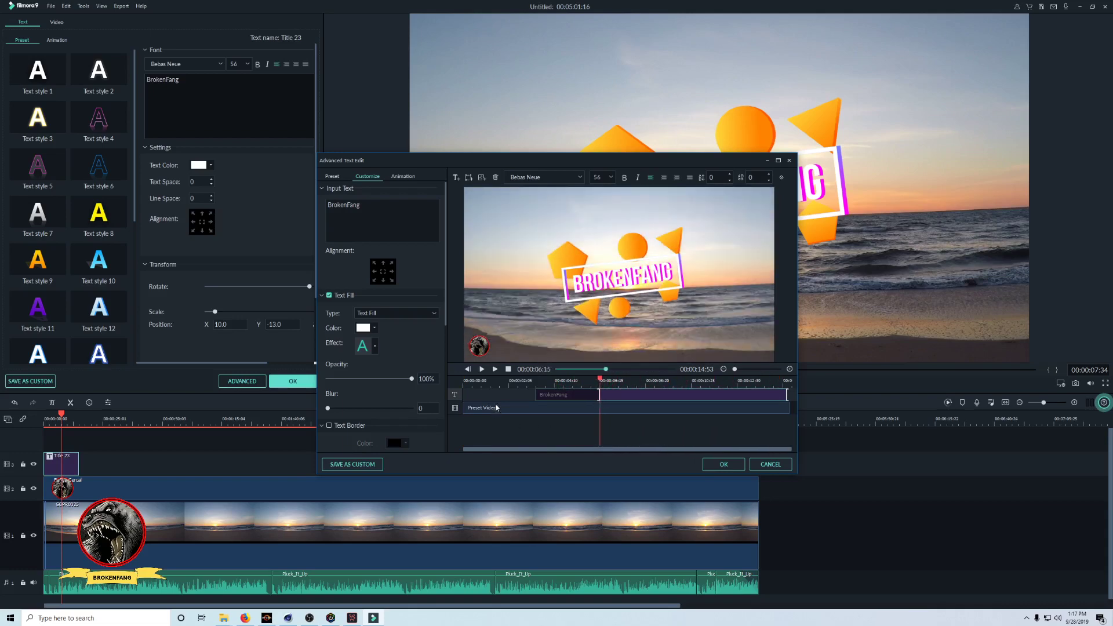
left_click(730, 465)
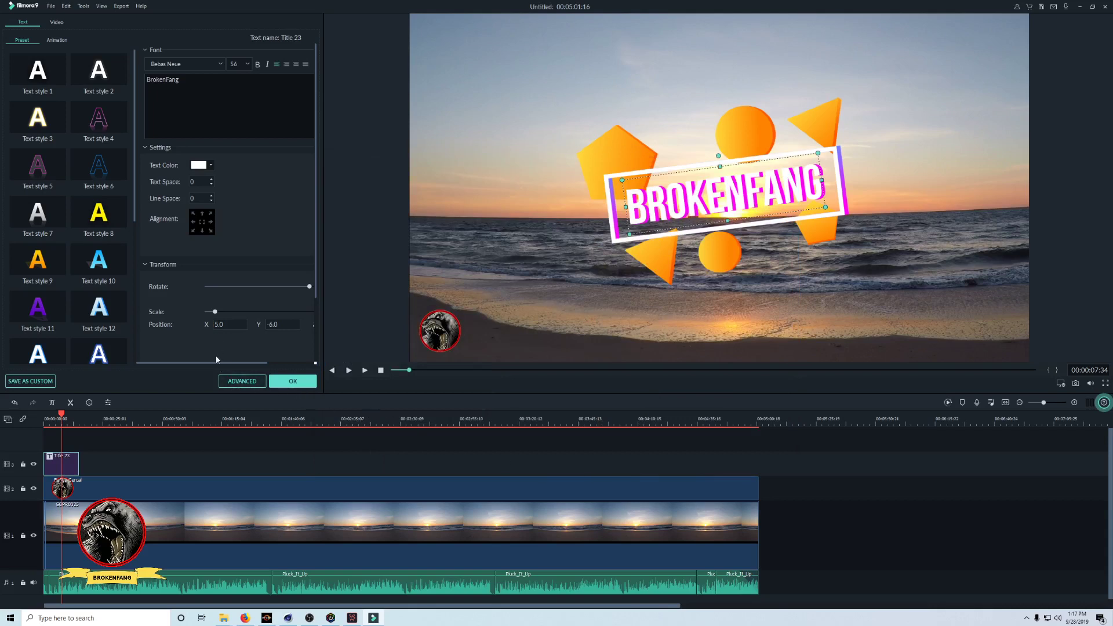
left_click(304, 382)
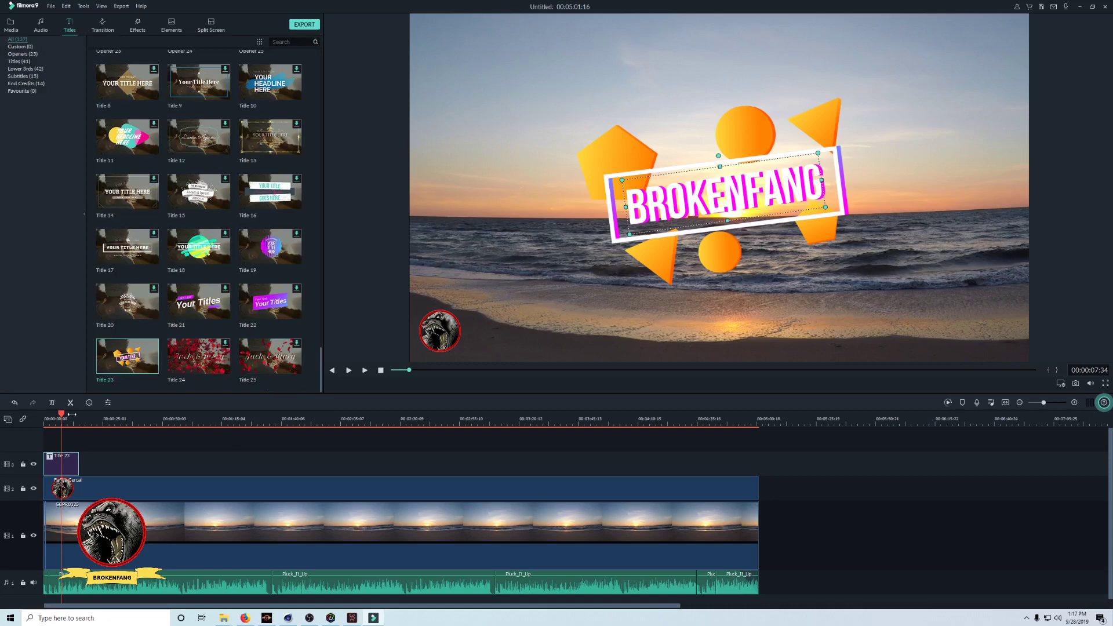
- Return the playhead to the start of the timeline and play the title with the shortened opening animation
left_click_drag(64, 414, 47, 418)
scroll(48, 418, "down", 2)
scroll(48, 417, "up", 5)
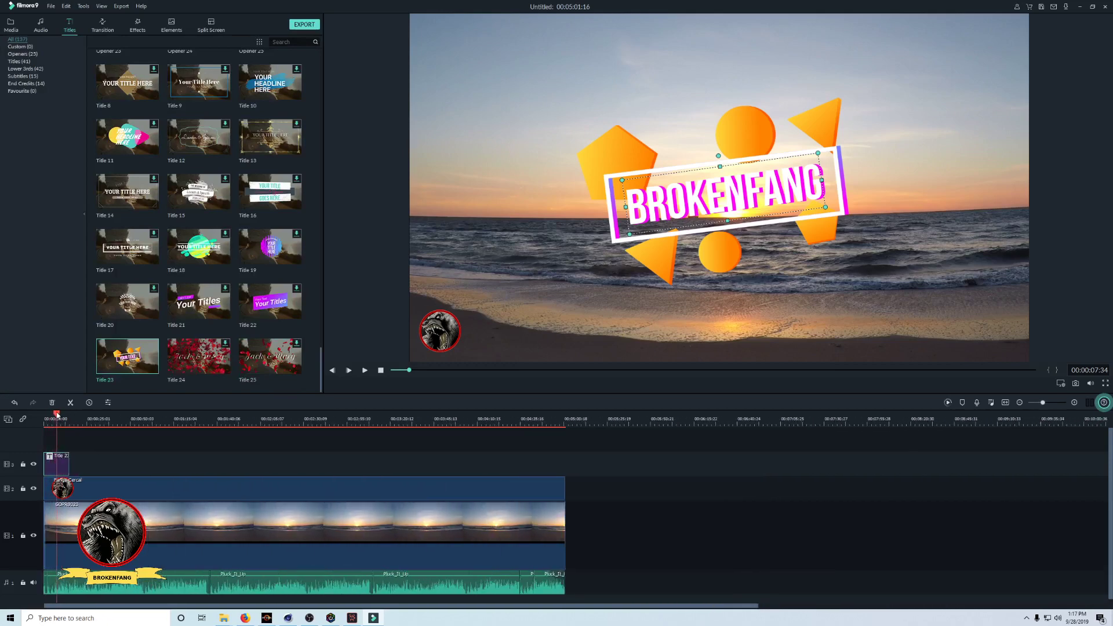
left_click_drag(56, 414, 45, 414)
key("space")
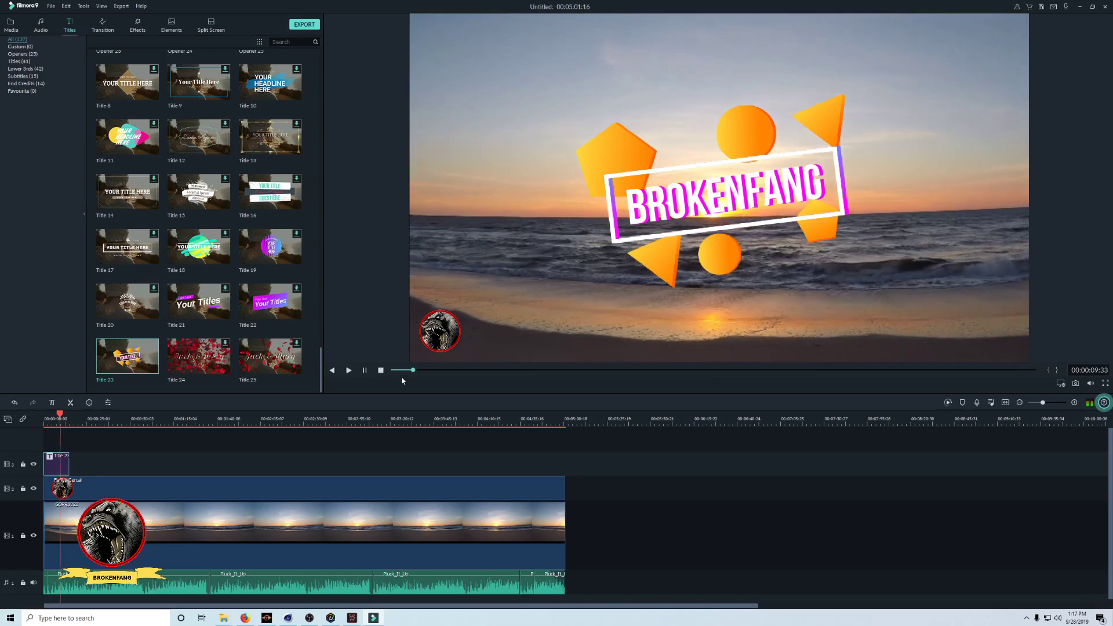
left_click(364, 370)
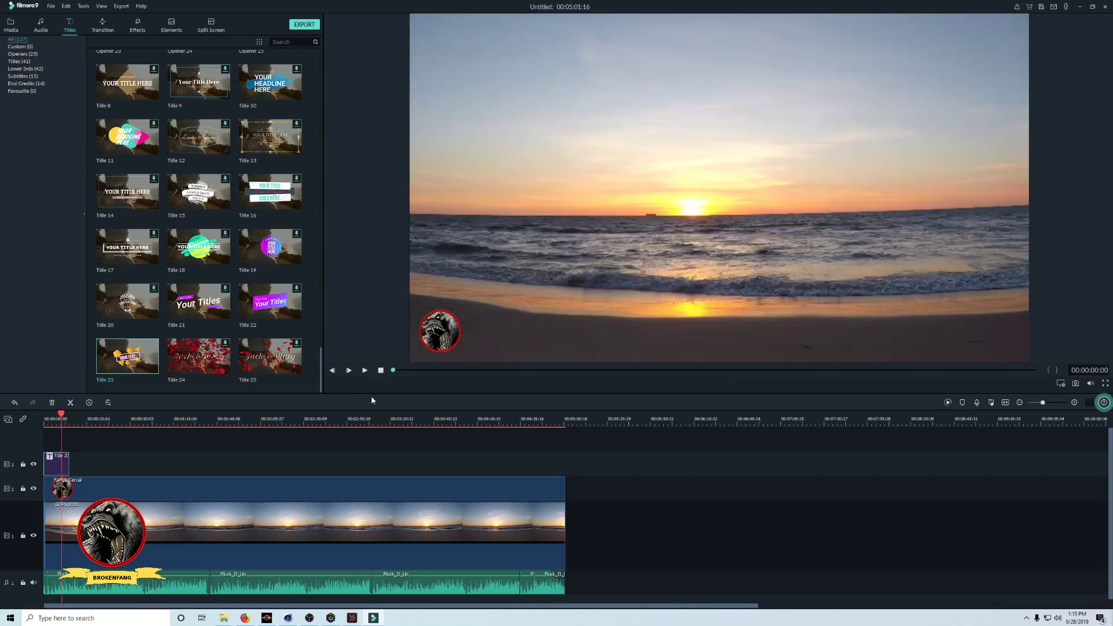
- Switch to Movavi Video Editor Plus and add the Diamond title at the start of the title track
left_click(353, 619)
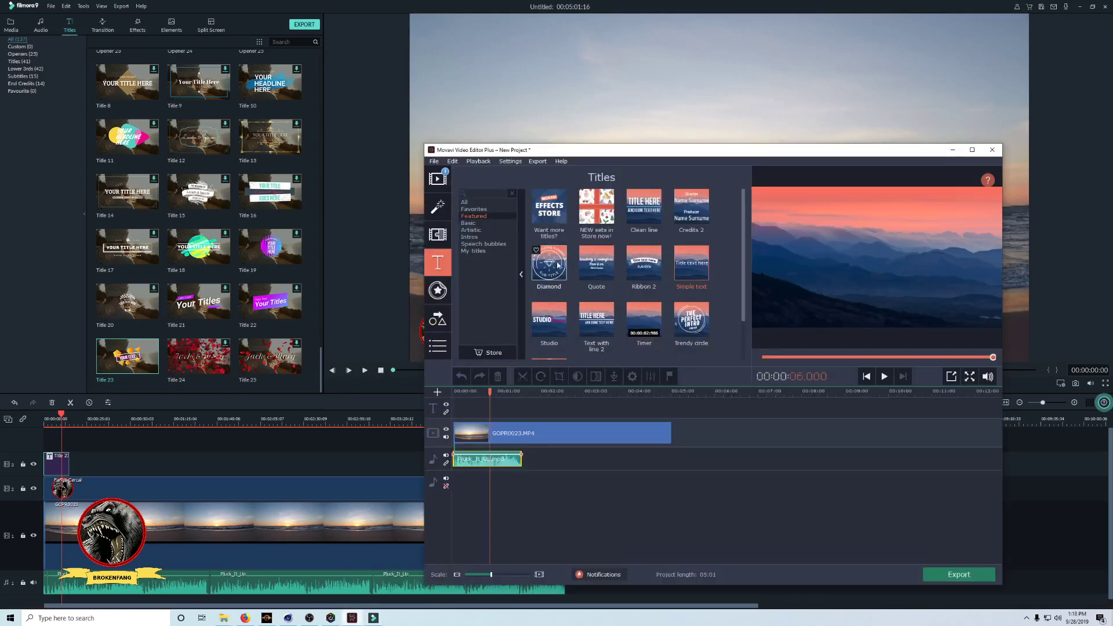
left_click_drag(558, 264, 461, 401)
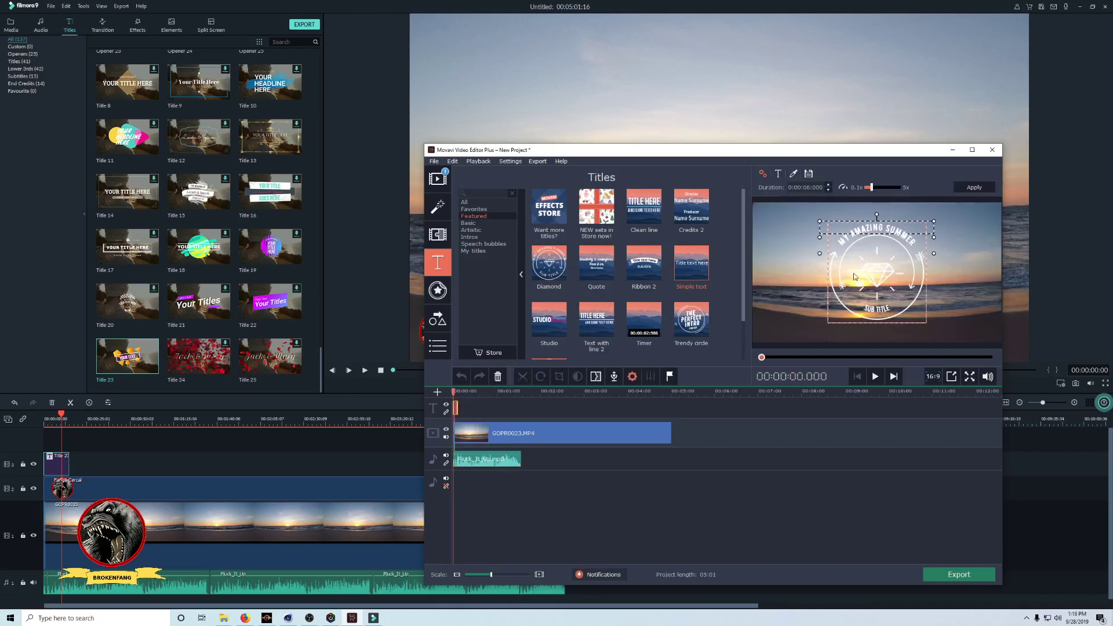
- Maximize the Movavi window and extend the Diamond title on the title track to about 17.4 seconds
left_click(972, 149)
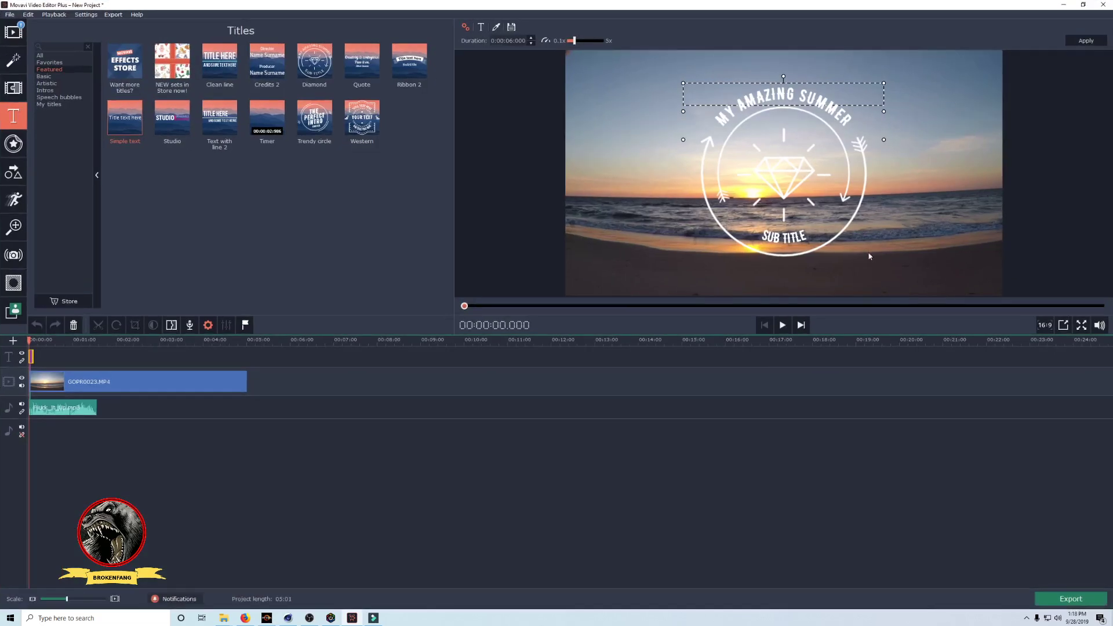
left_click(37, 357)
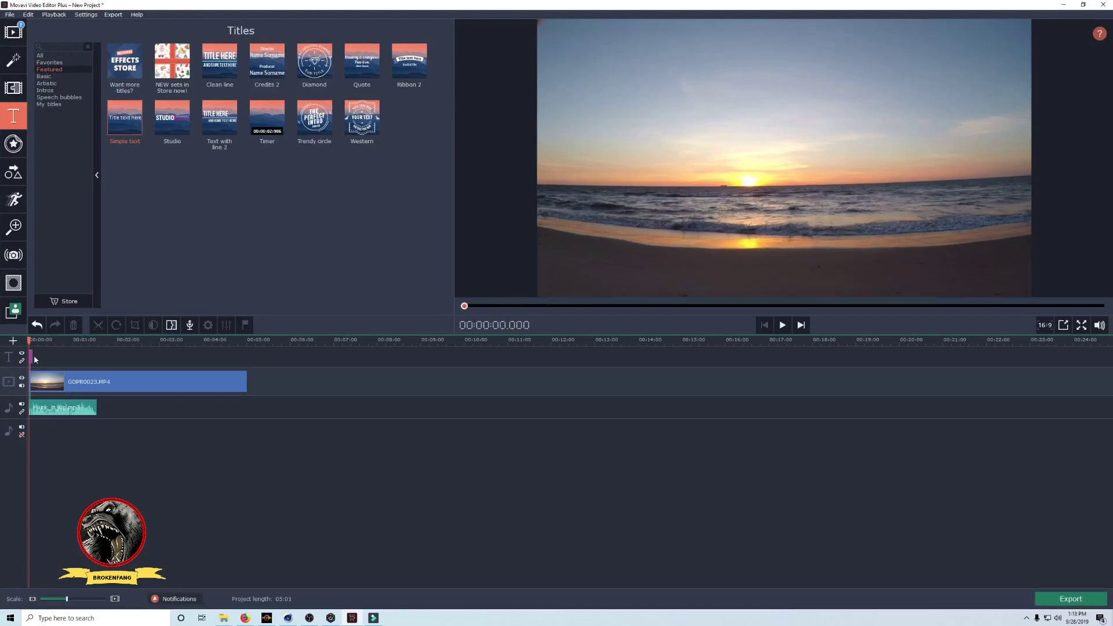
left_click_drag(33, 359, 42, 357)
- Return the playhead to the start of the timeline and play the extended Diamond title
key("Home")
left_click(782, 325)
left_click(782, 327)
left_click(71, 408)
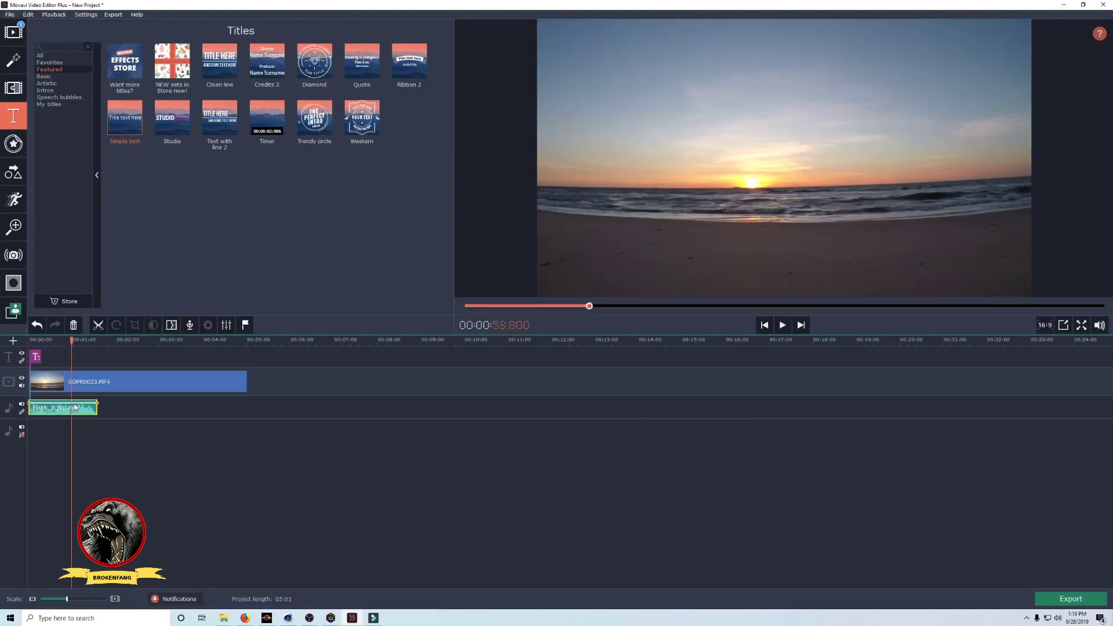
left_click(63, 345)
left_click_drag(62, 346, 30, 345)
left_click(782, 325)
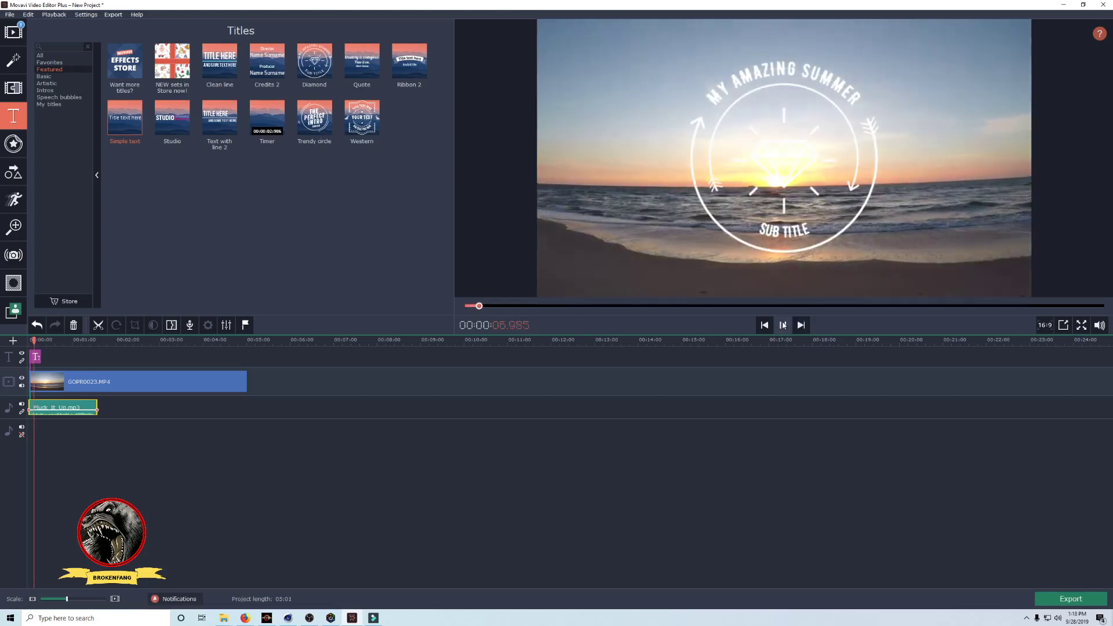
- Open the Diamond title for editing and change the font of its MY AMAZING SUMMER text to Bebas Neue Bold
double_click(36, 357)
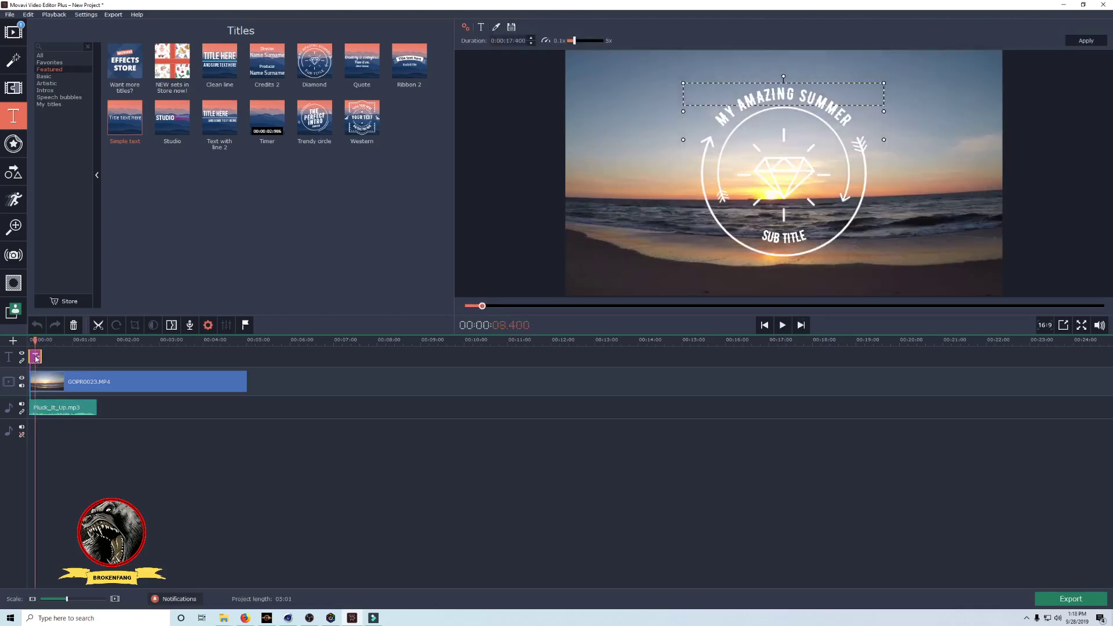
right_click(36, 357)
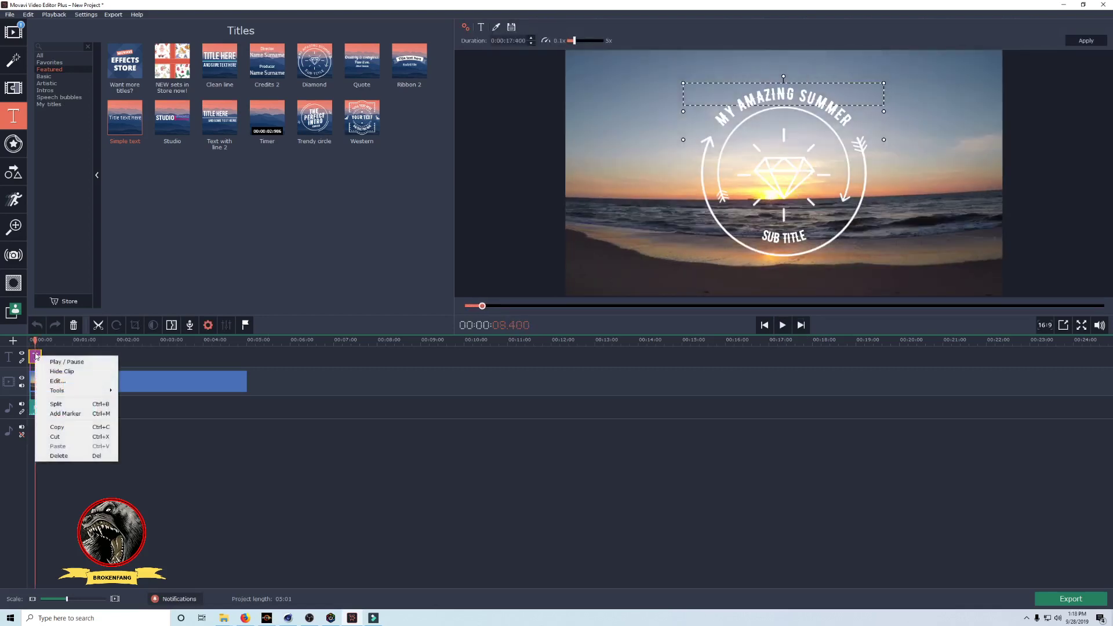
left_click(89, 346)
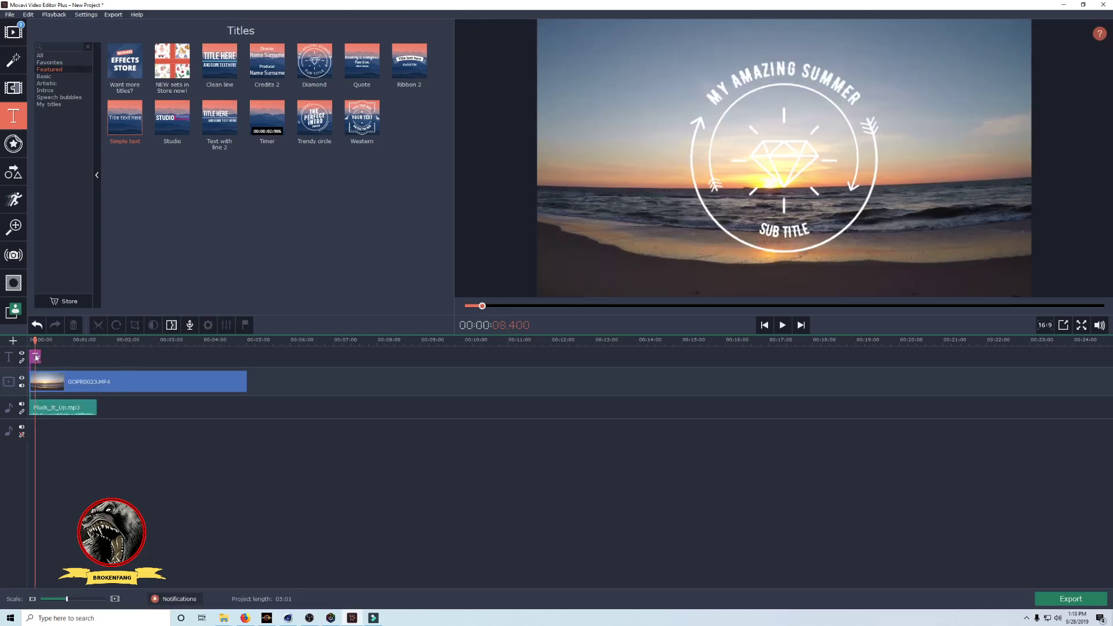
left_click(34, 360)
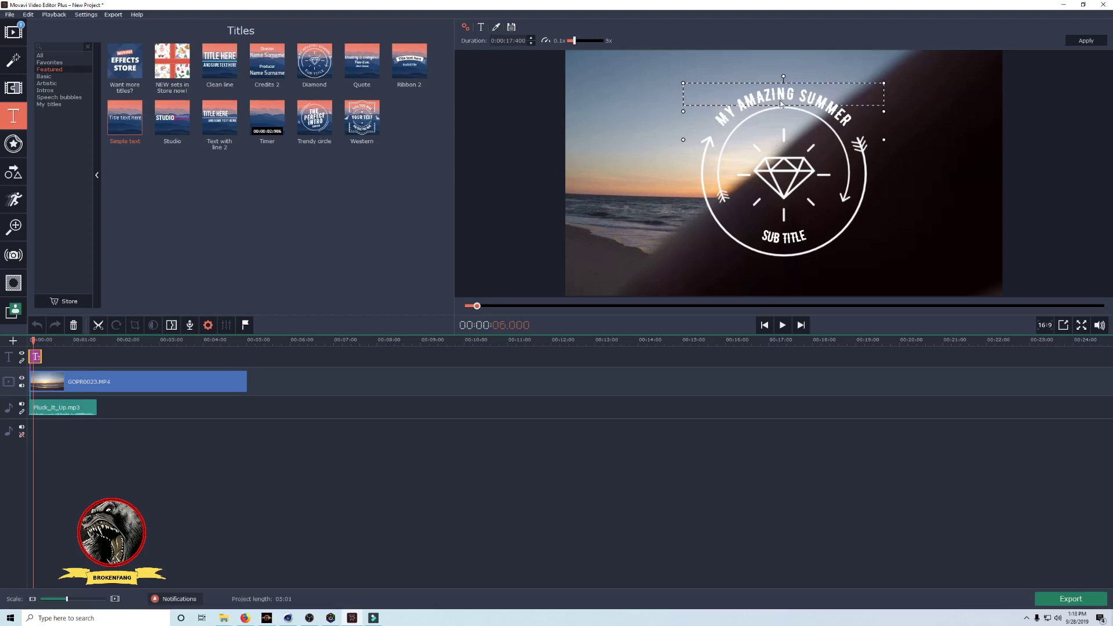
left_click(480, 27)
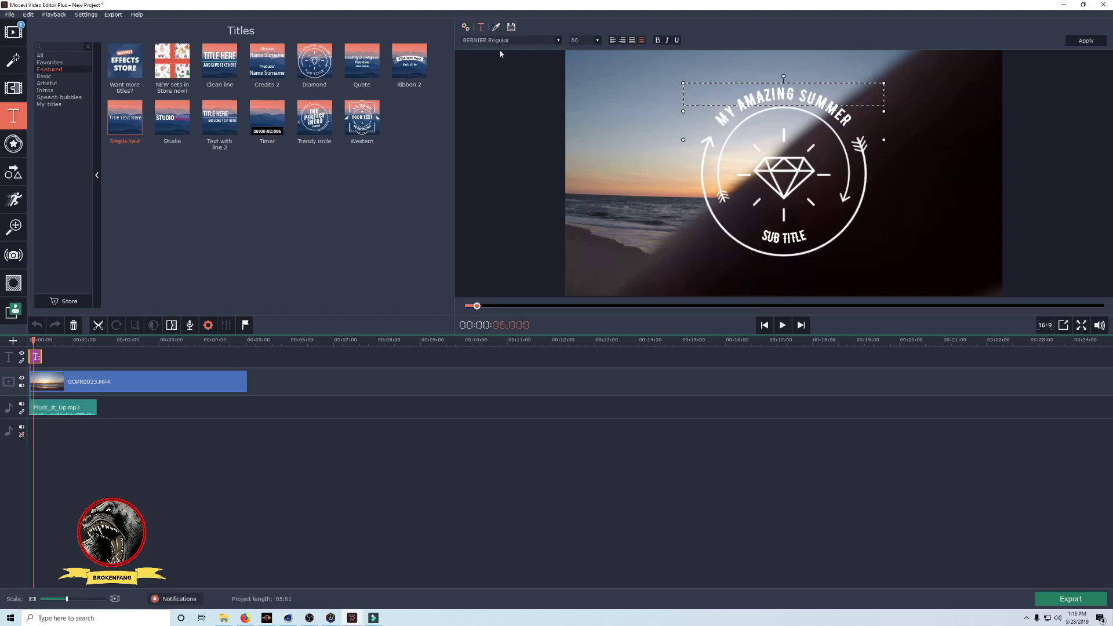
left_click(558, 40)
left_click(525, 82)
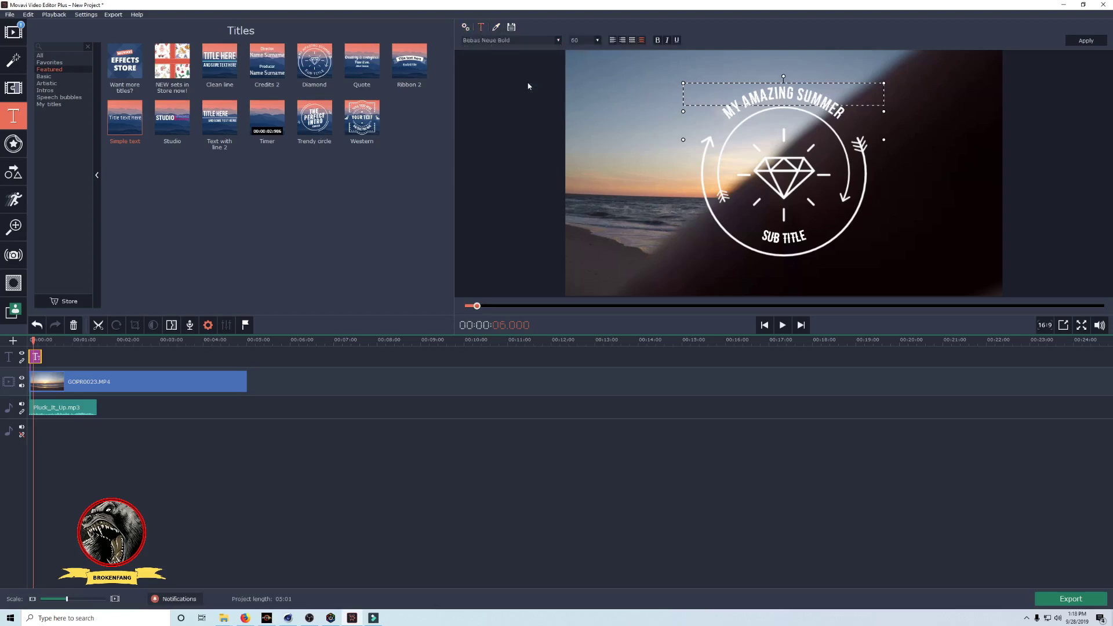
- Examine the title's text and outline colour settings and the option for saving custom titles
left_click(496, 28)
left_click(553, 42)
left_click(516, 34)
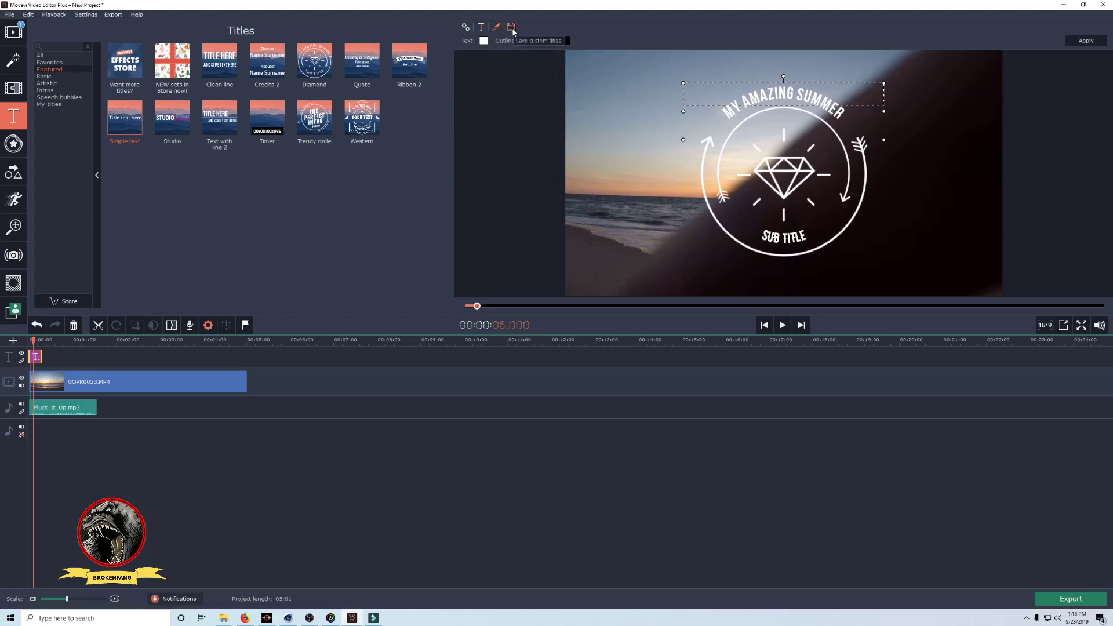
- Raise the Diamond title's animation speed to about the middle of its range and play the result
left_click(464, 28)
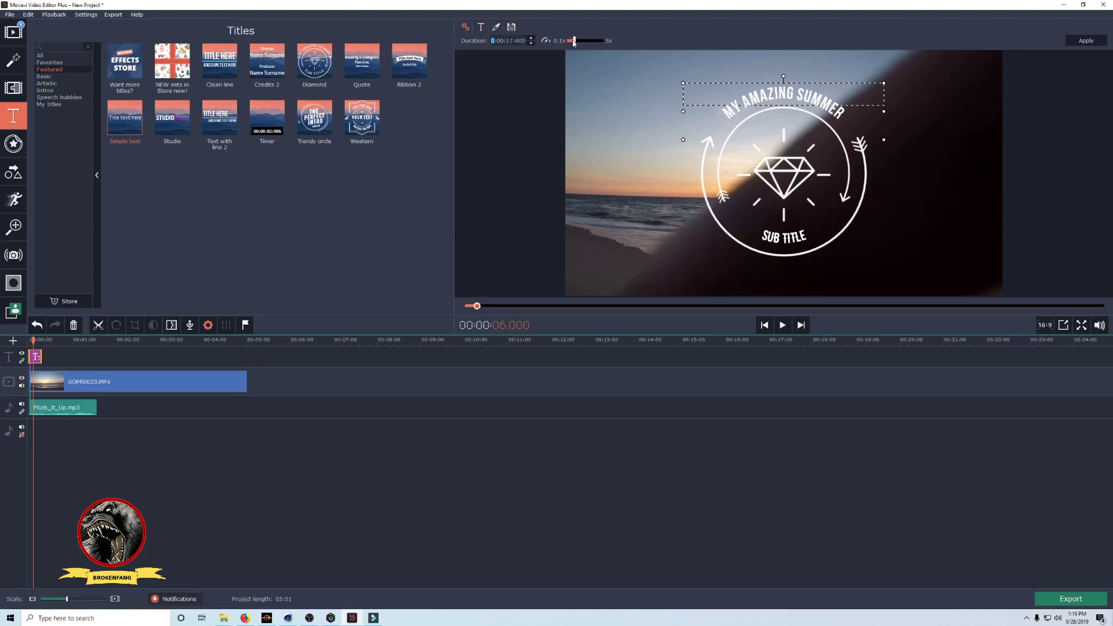
left_click_drag(576, 43, 590, 43)
left_click(782, 325)
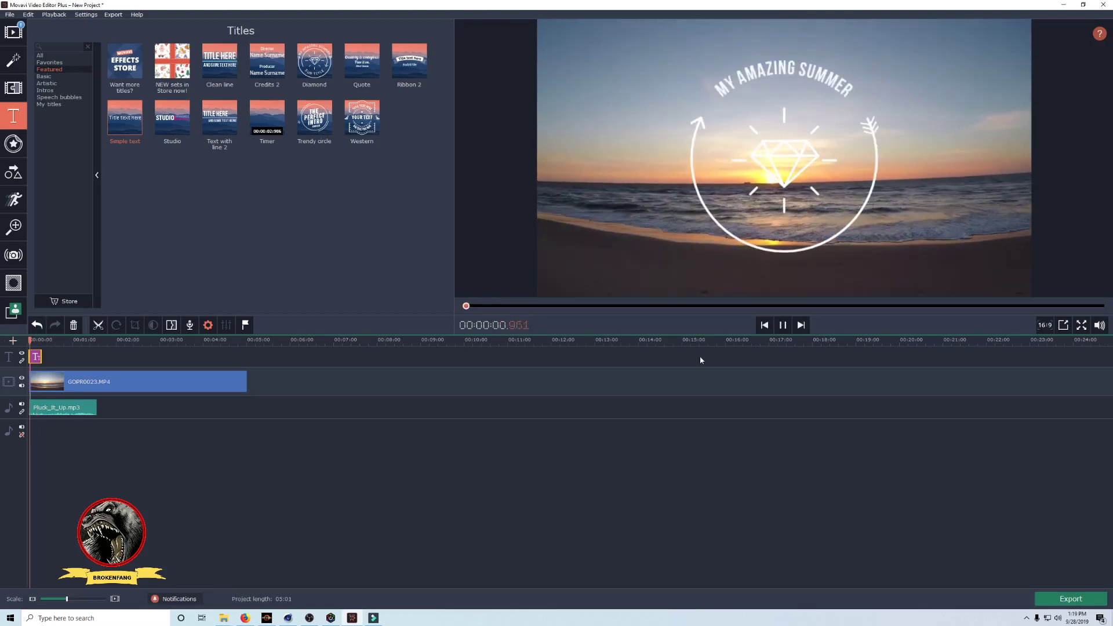
left_click(783, 326)
- Set the Diamond title's animation speed to its maximum and play the title from the start of the timeline
left_click(36, 358)
left_click_drag(590, 43, 603, 43)
left_click(783, 326)
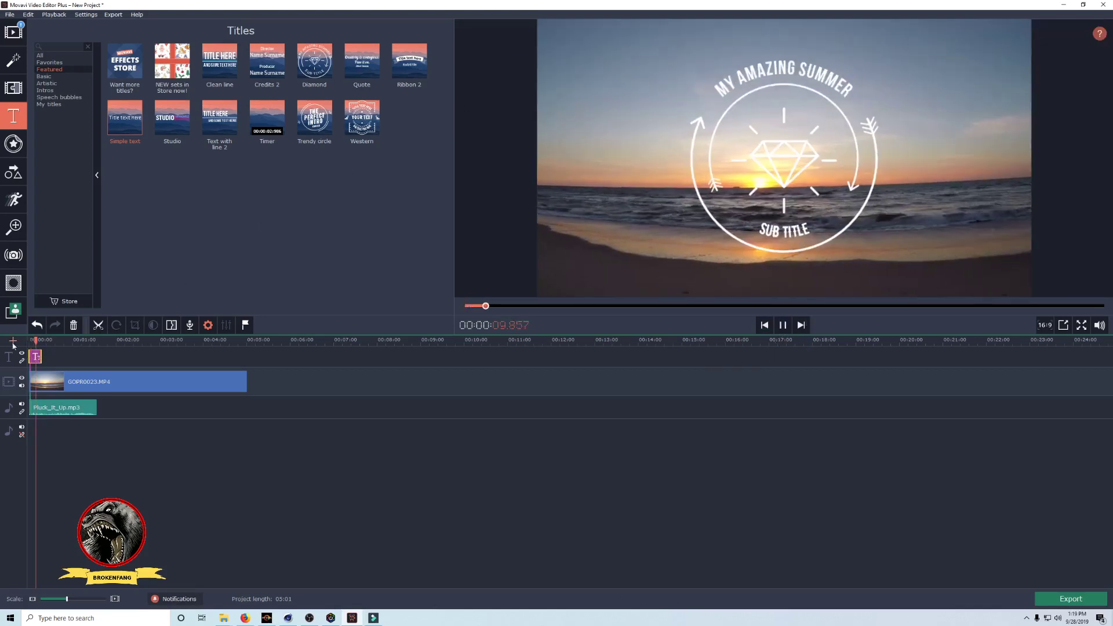
left_click(27, 342)
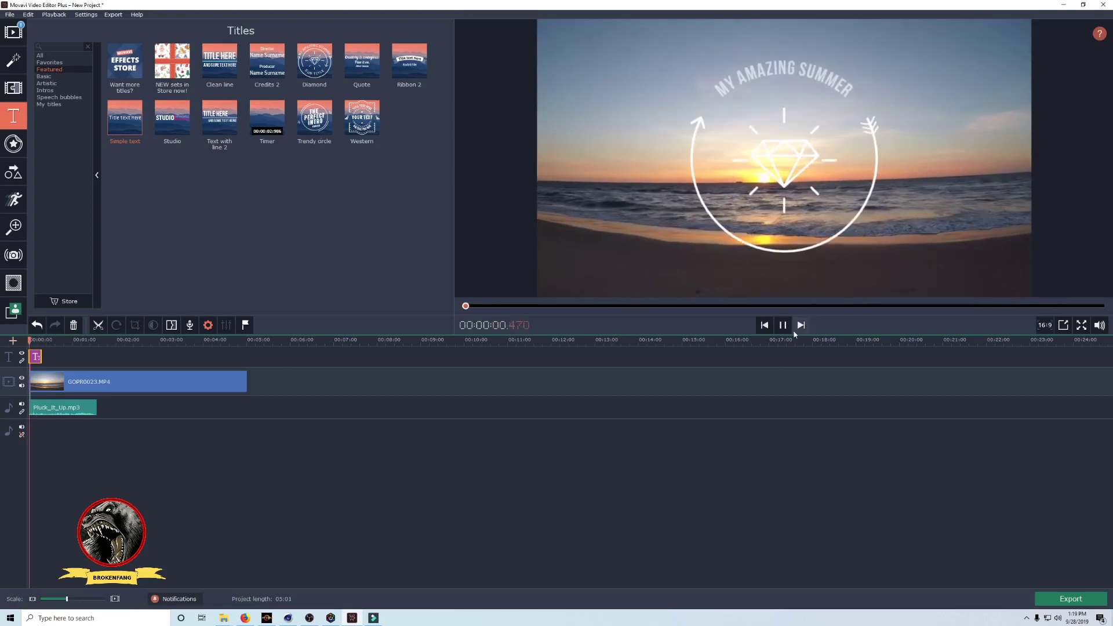
left_click(783, 326)
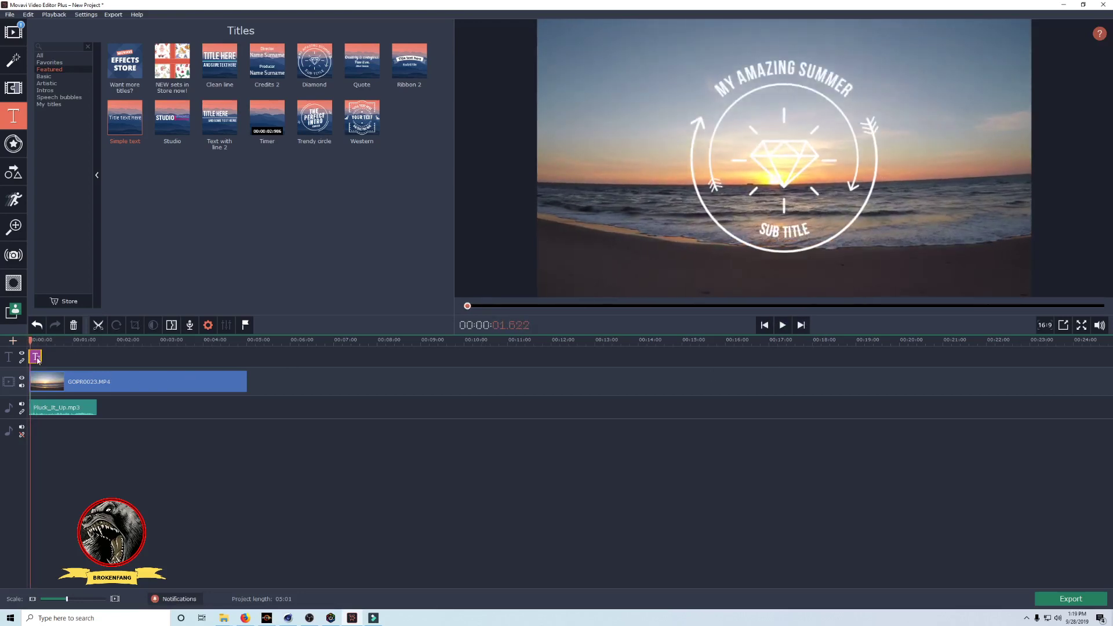
- Lower the Diamond title's animation speed to nearly its minimum and play the result
double_click(37, 358)
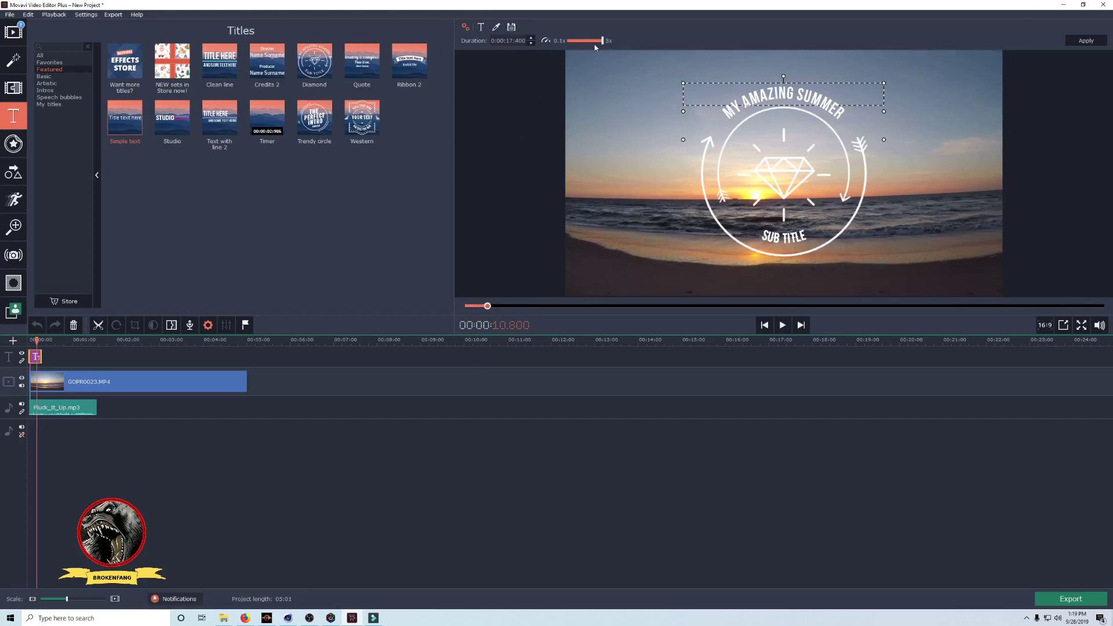
left_click_drag(604, 45, 569, 42)
left_click(783, 325)
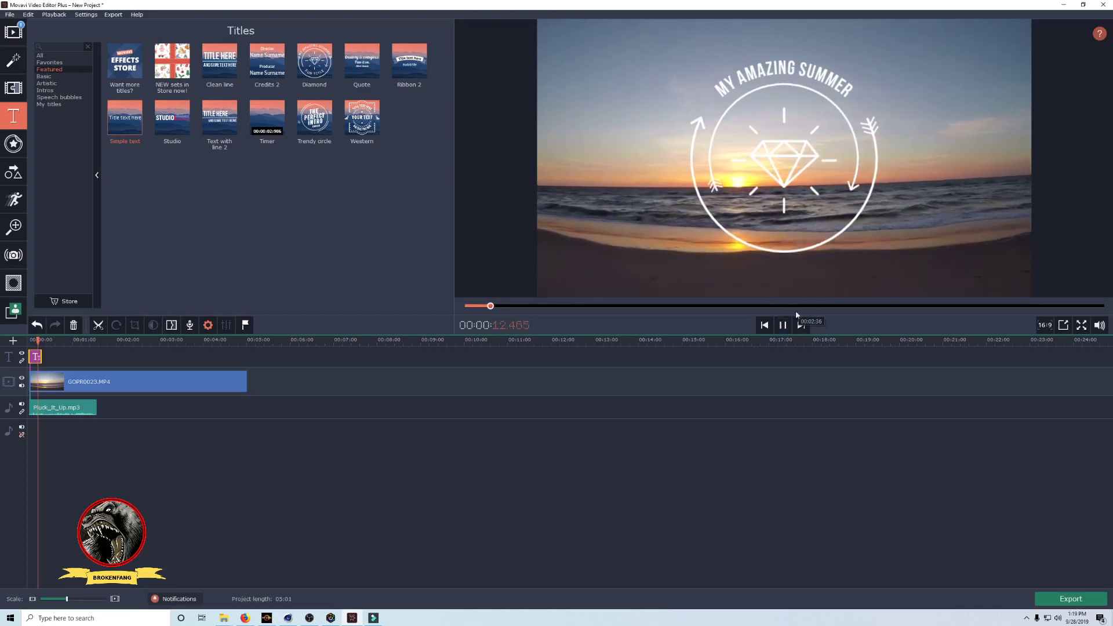
left_click(784, 329)
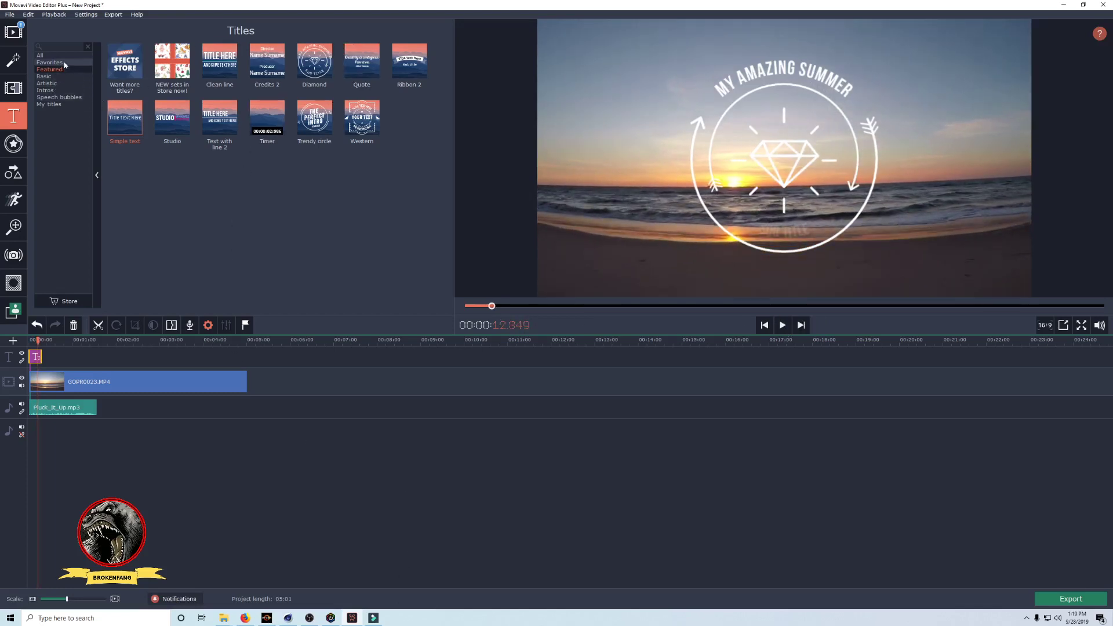
- Examine the full title collection in Movavi, and switch to Filmora9 to browse its title library for comparison
left_click(40, 55)
scroll(356, 263, "down", 5)
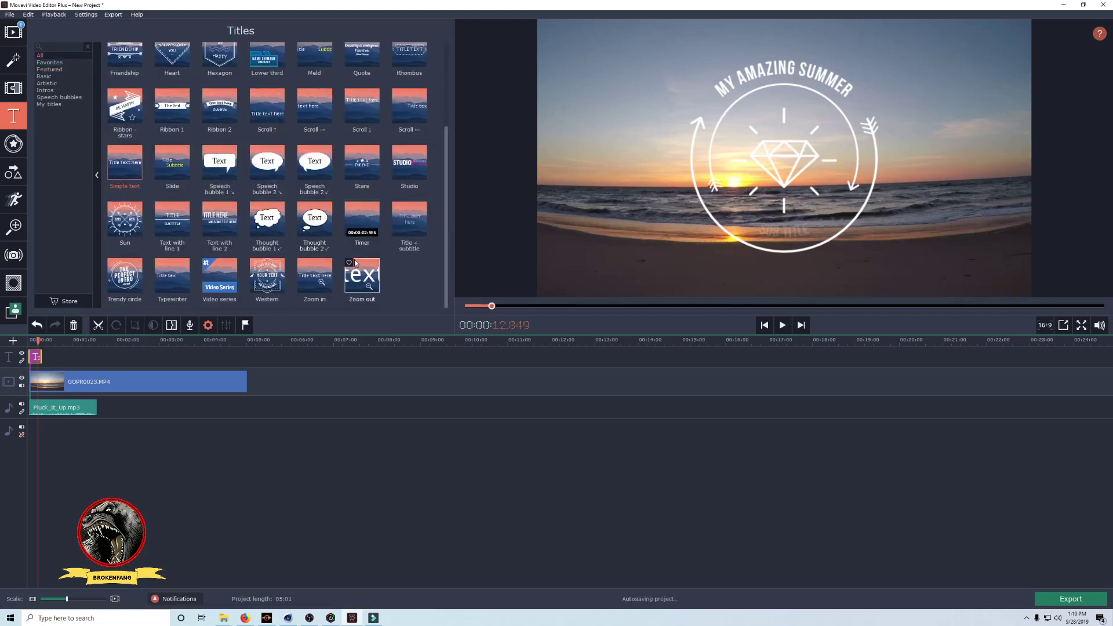
scroll(356, 263, "up", 1)
scroll(356, 262, "down", 1)
left_click(373, 618)
scroll(273, 324, "down", 5)
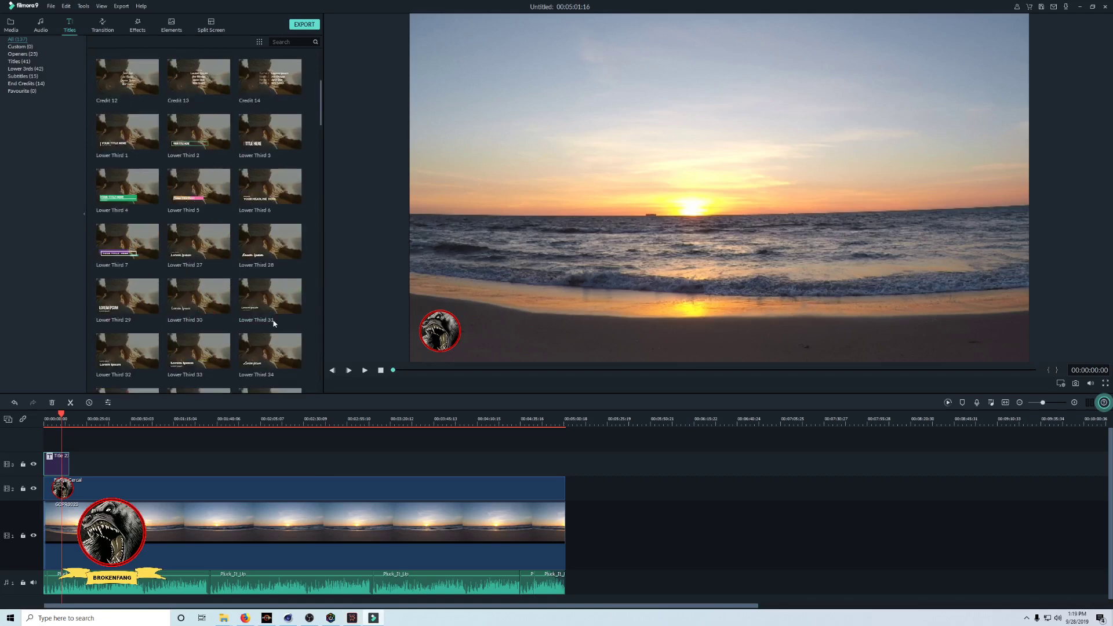
scroll(274, 313, "down", 5)
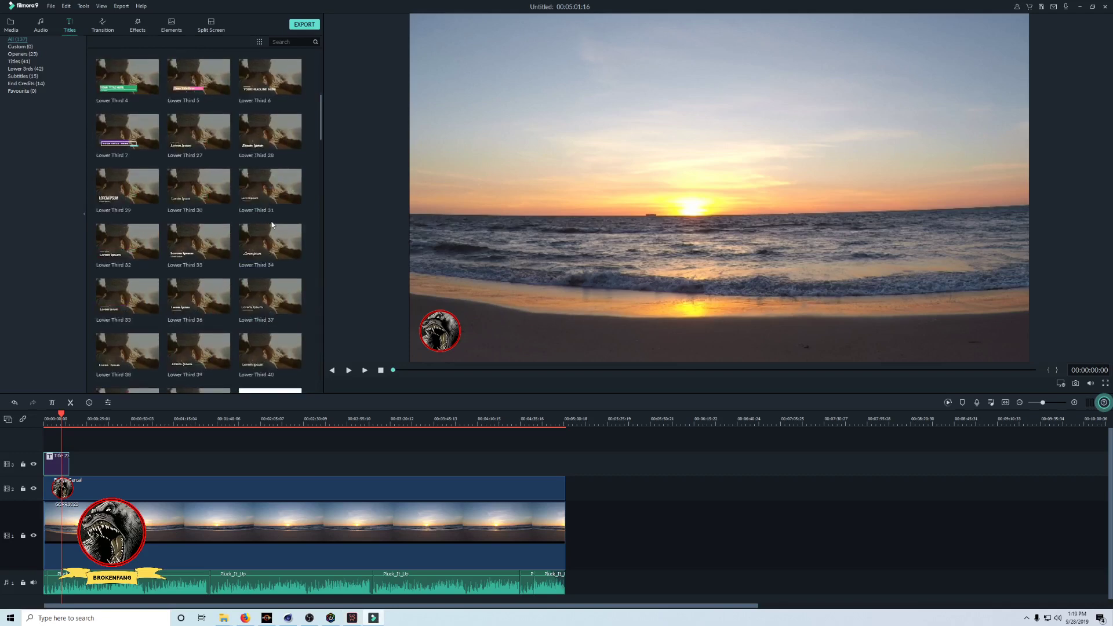
- Open Title 23 for editing and enlarge the whole title with its video transform scale
double_click(51, 470)
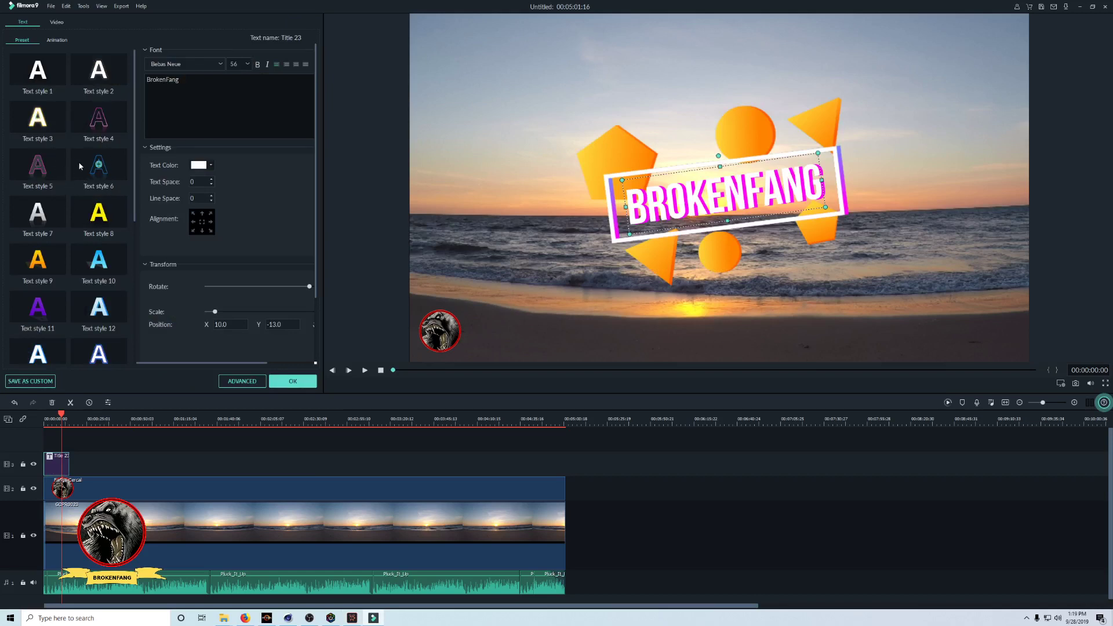
left_click(62, 23)
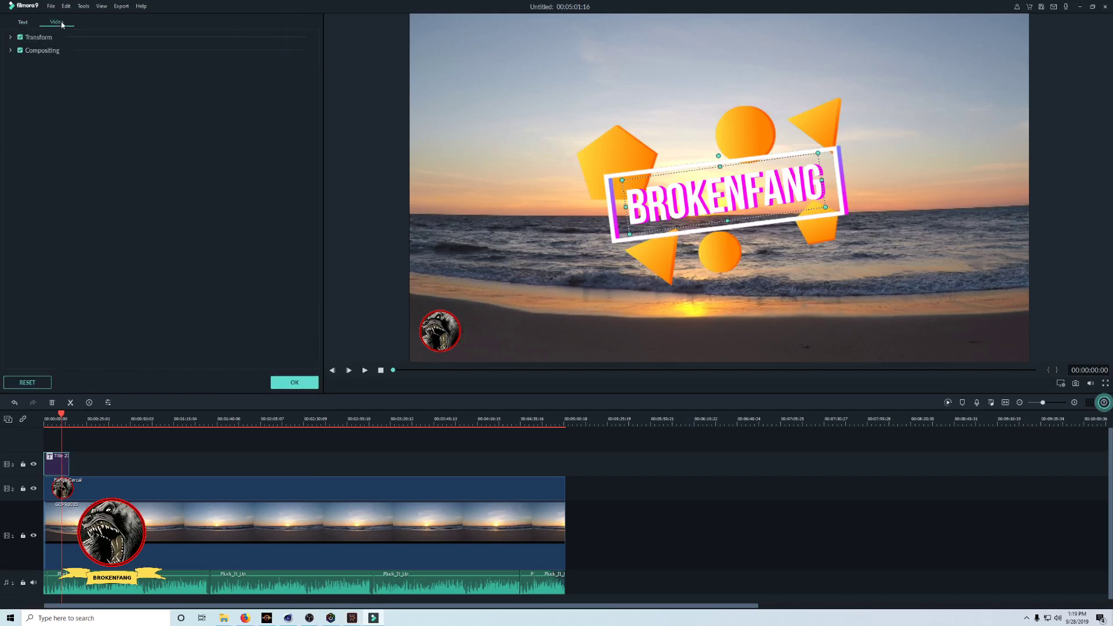
left_click(12, 39)
left_click_drag(106, 57, 164, 91)
- Set the BrokenFang text's spacing to 1 and centre the text in the frame after trying right alignment
left_click(23, 22)
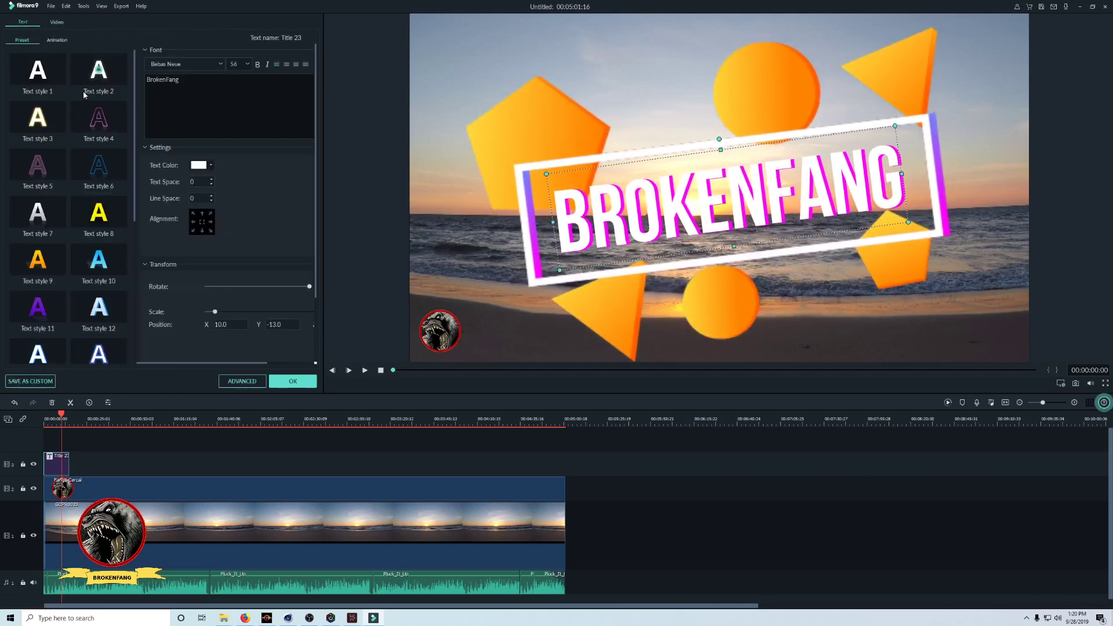
left_click(211, 180)
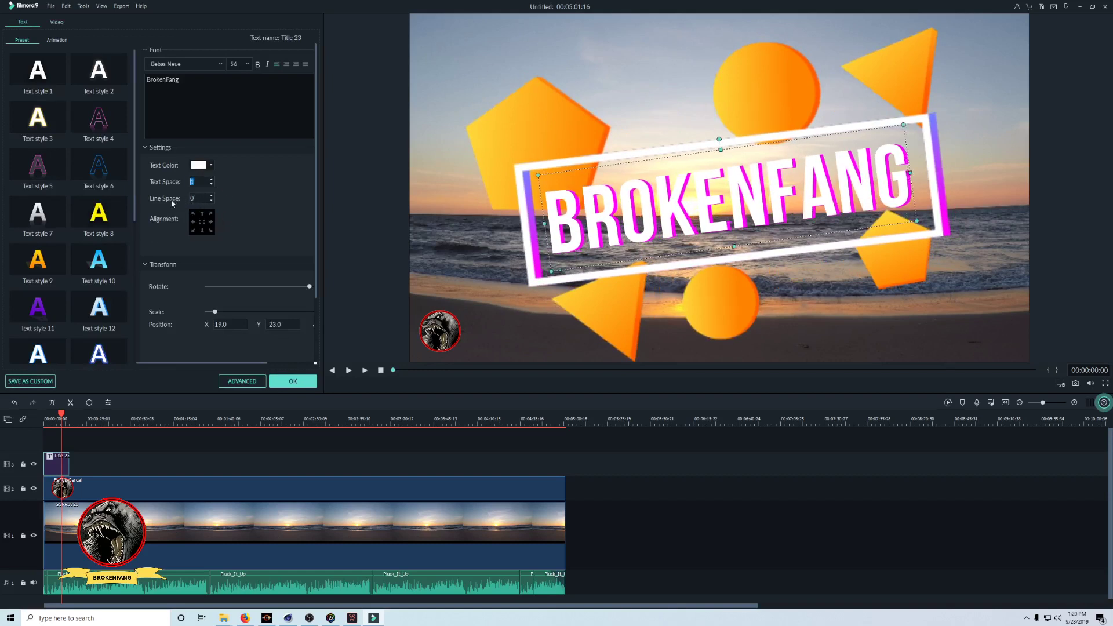
left_click(211, 223)
left_click(203, 222)
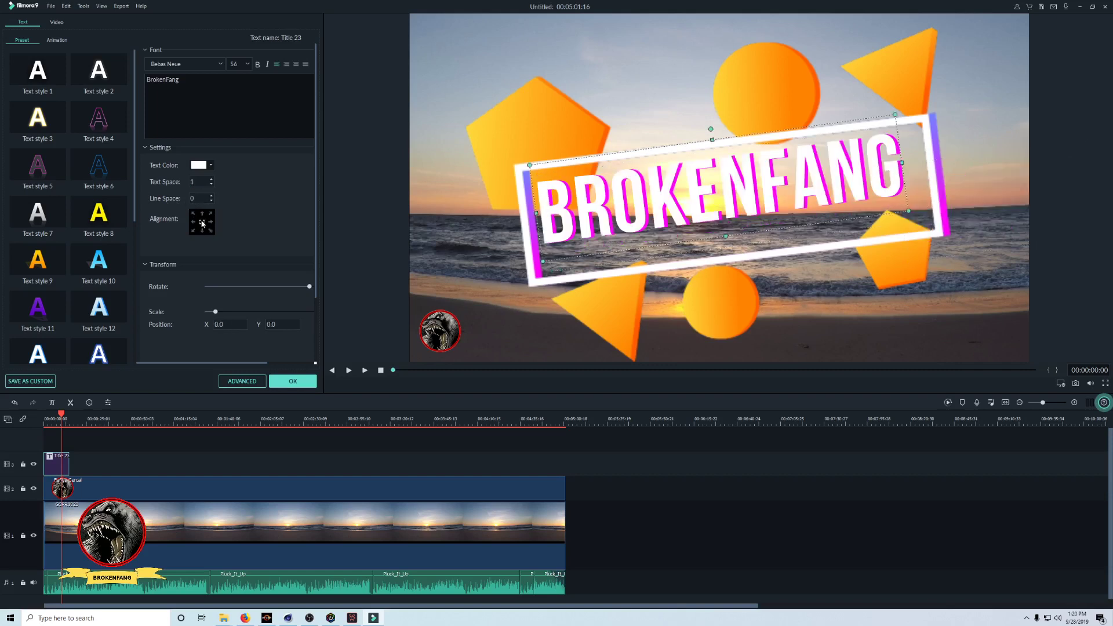
- Undo the recent alignment, spacing and scale changes on the BrokenFang title and redo them
left_click(15, 403)
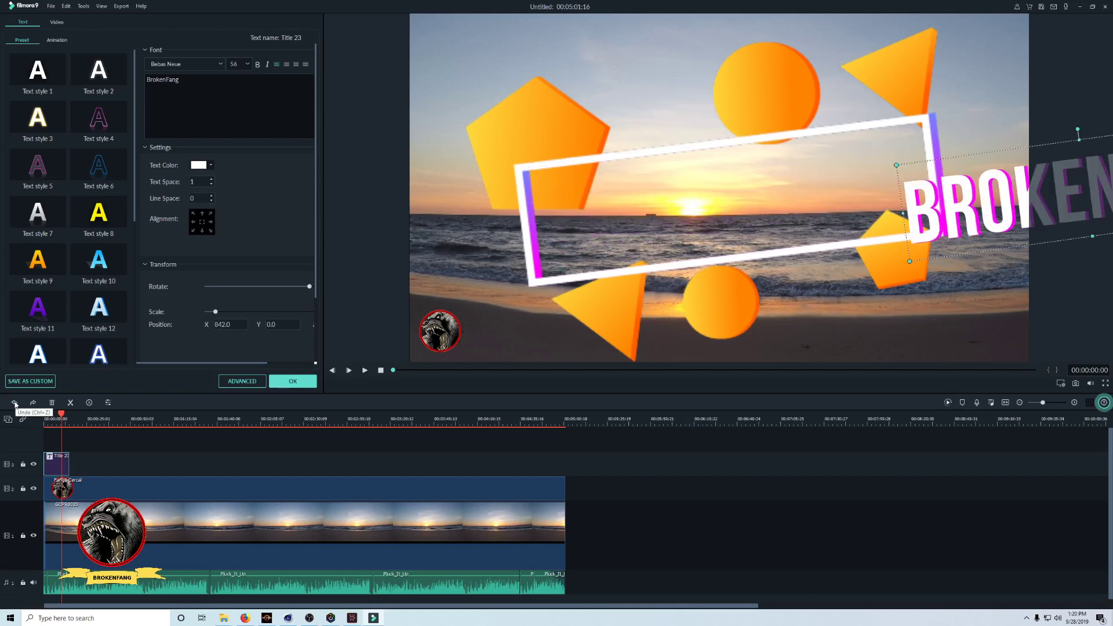
left_click(15, 403)
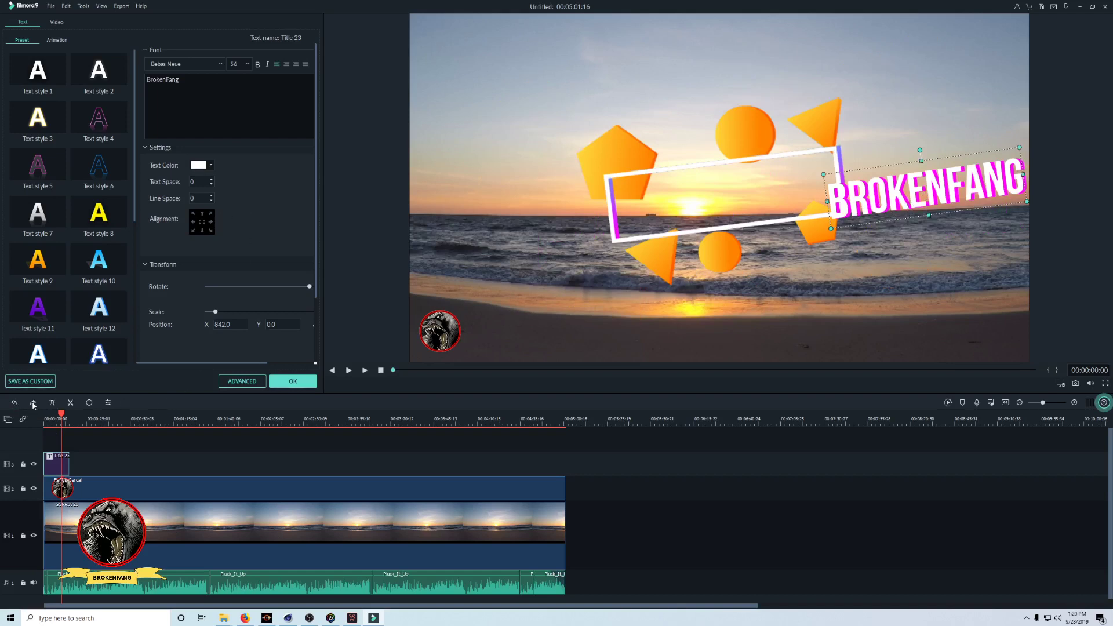
left_click(33, 403)
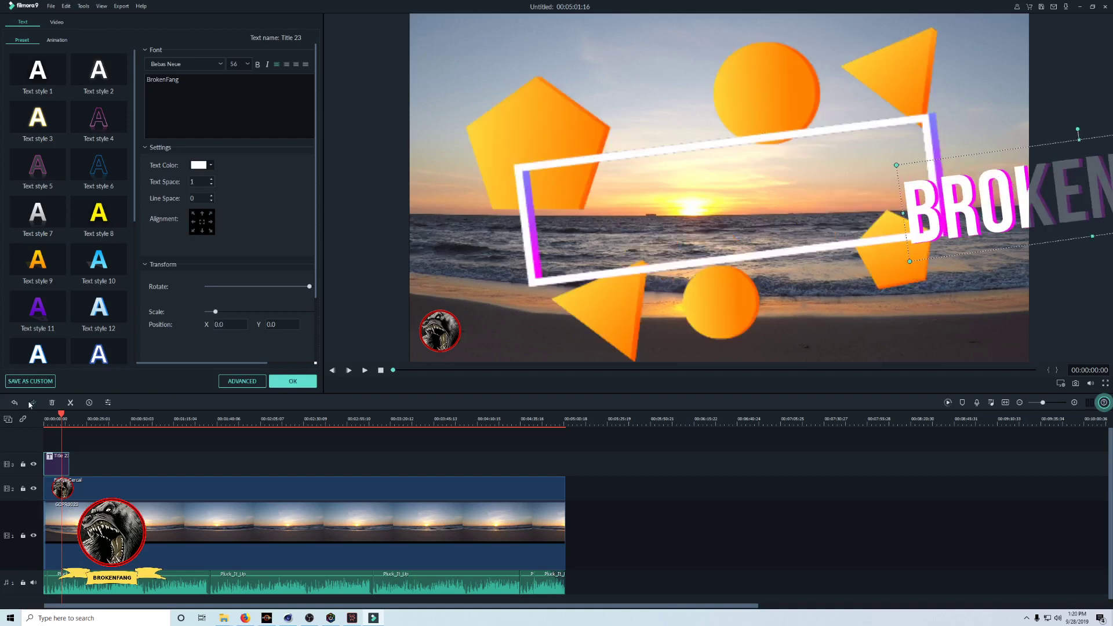
left_click(32, 403)
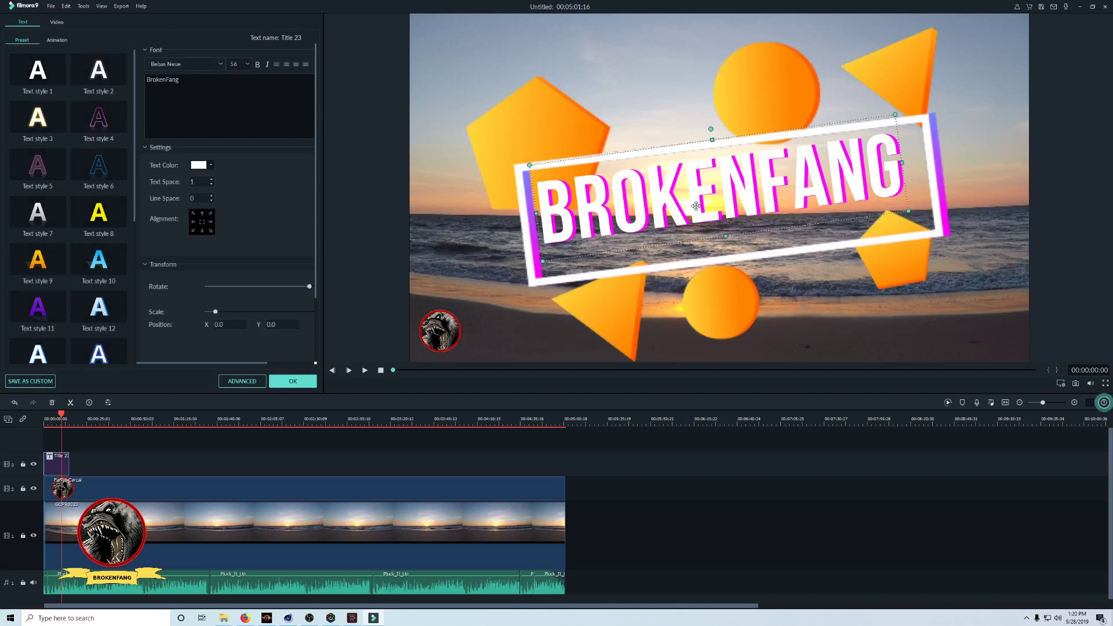
- Move the BrokenFang text to X 25.0, Y -28.0 inside the white frame, and try and undo its right and centre alignments
left_click_drag(692, 205, 704, 216)
left_click(211, 223)
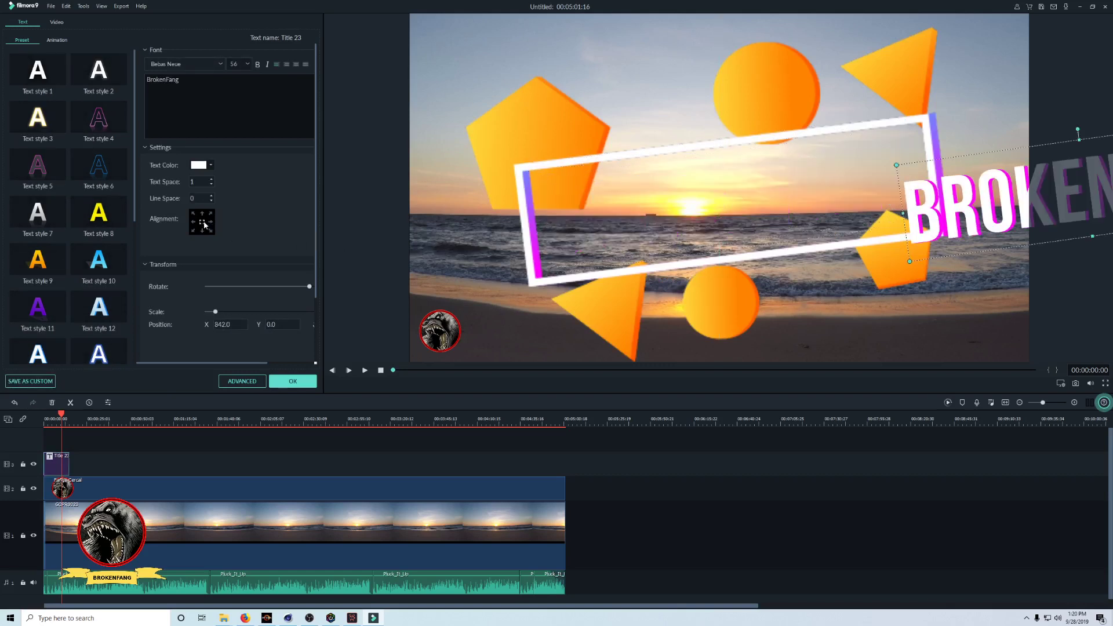
left_click(202, 222)
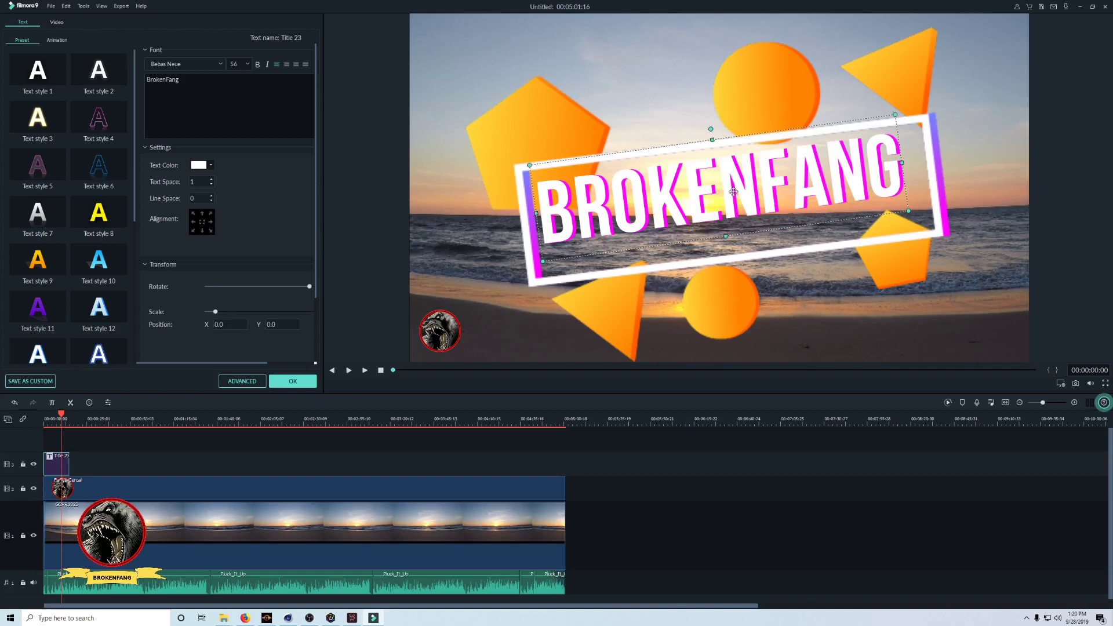
key("ctrl+z")
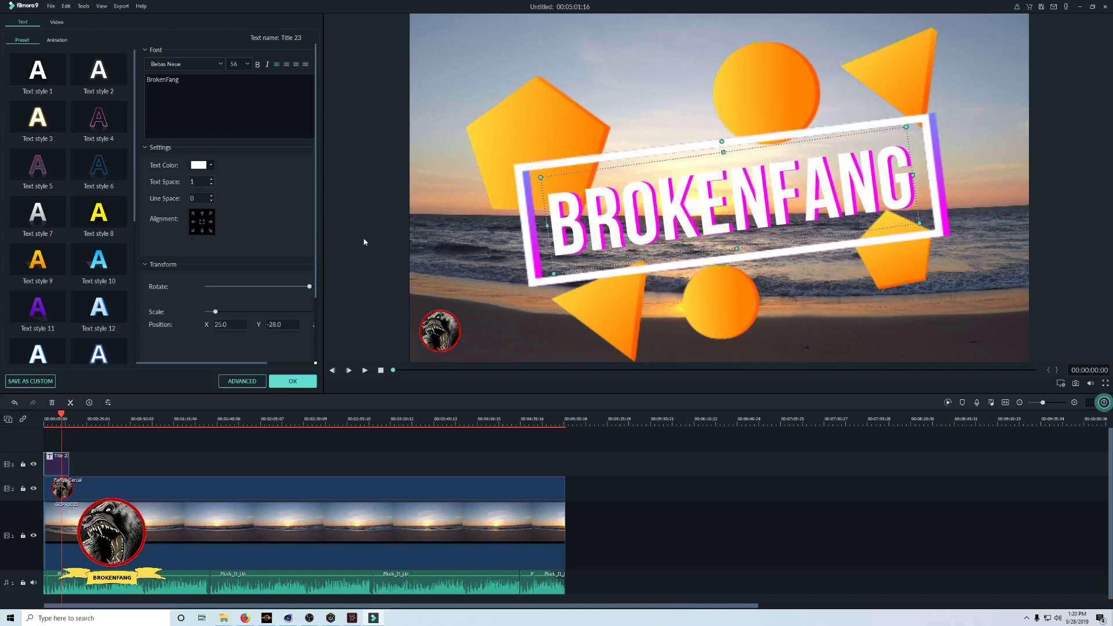
left_click(357, 254)
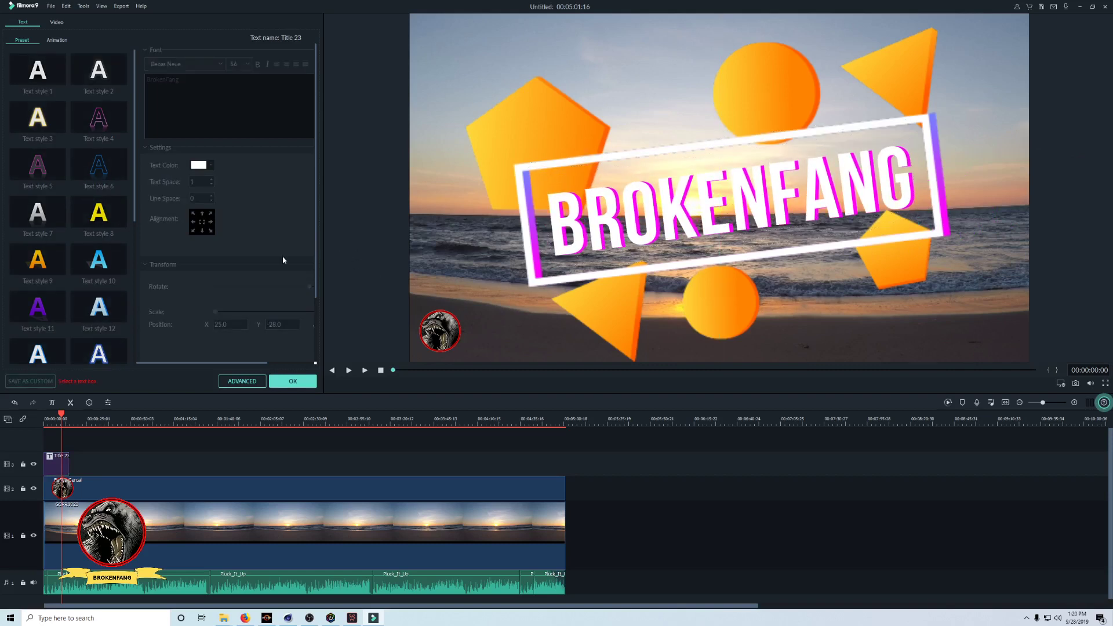
- Apply the Title 23 edits, reopen the title, and give the BrokenFang text the Arial Cursiva font and the Text style 10 preset
left_click(292, 380)
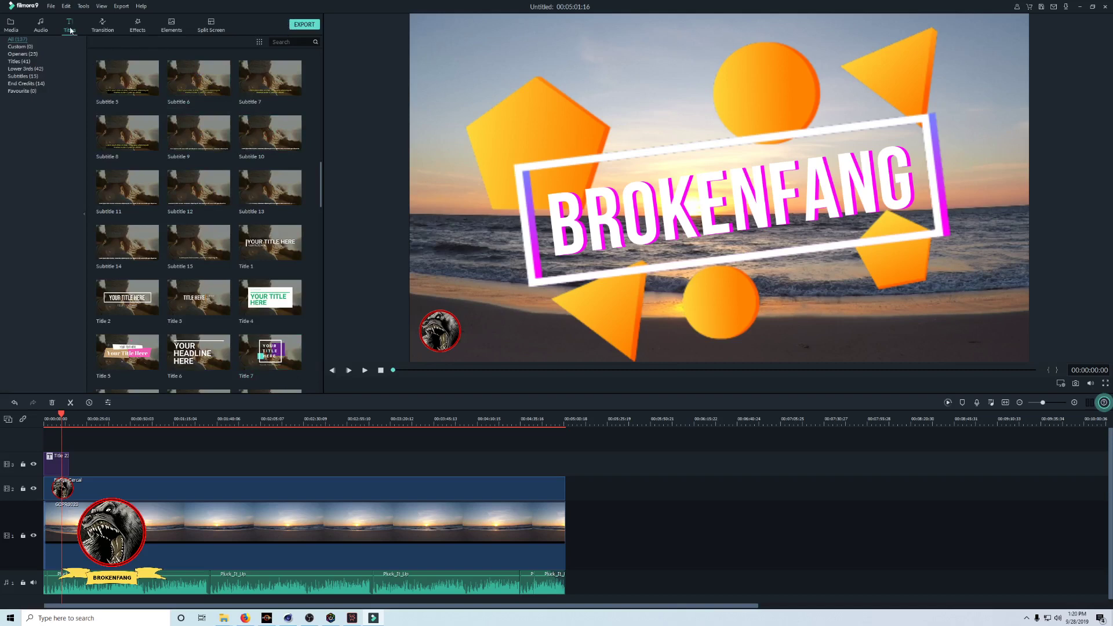
double_click(52, 470)
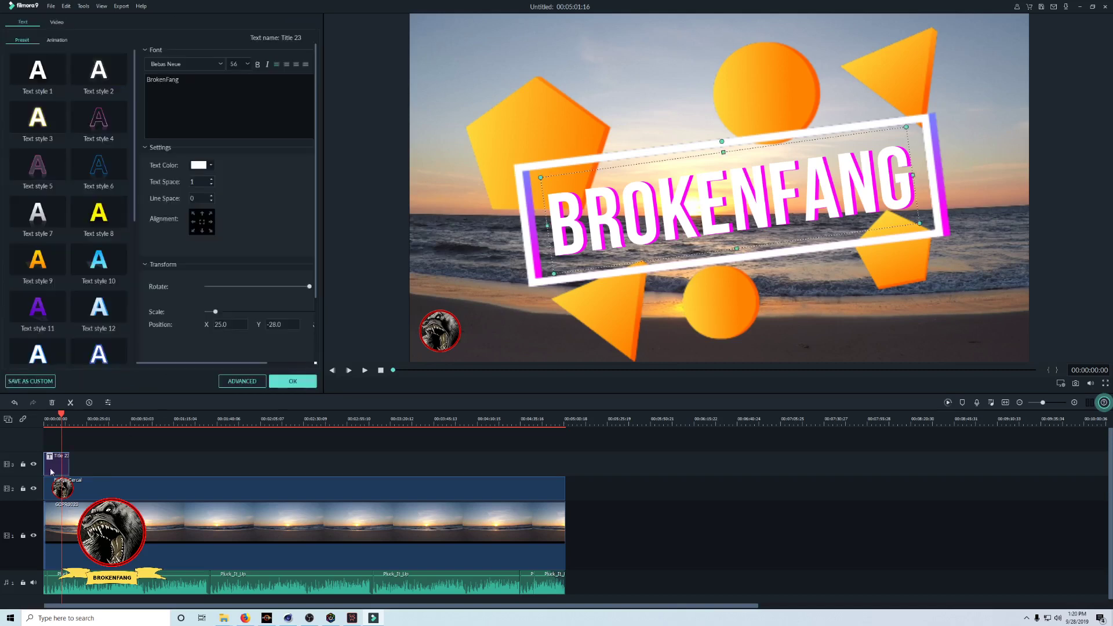
left_click(223, 65)
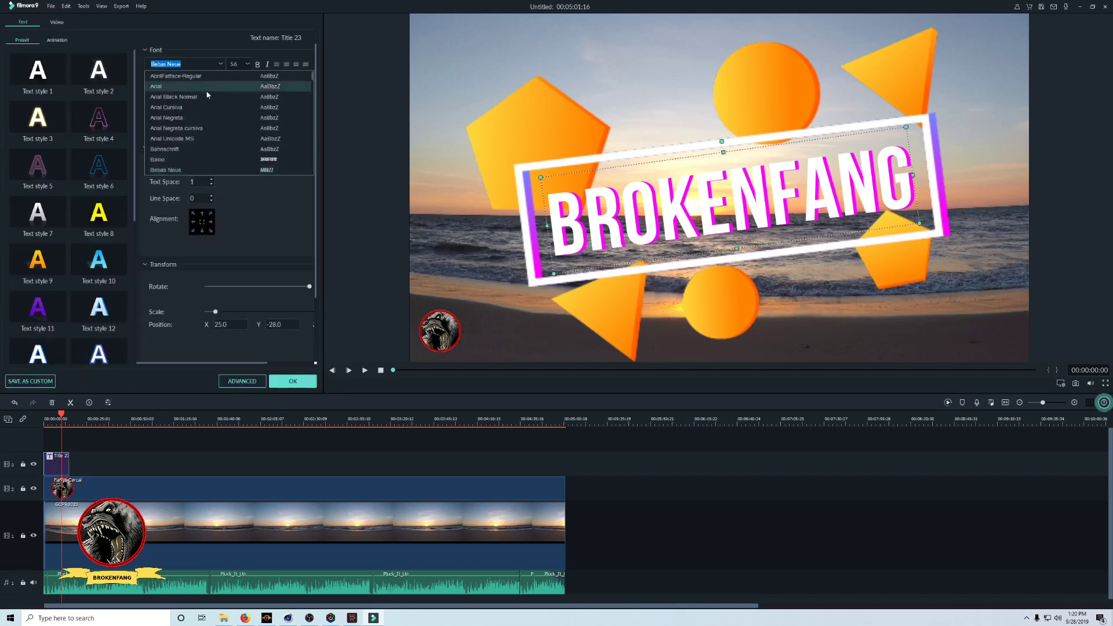
left_click(204, 107)
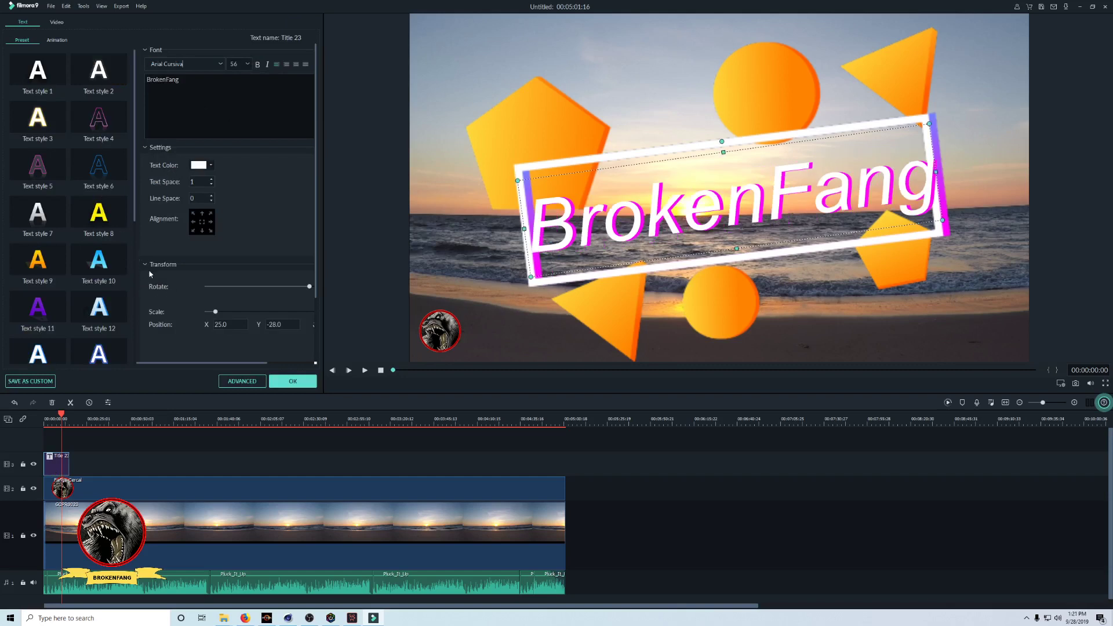
left_click(99, 266)
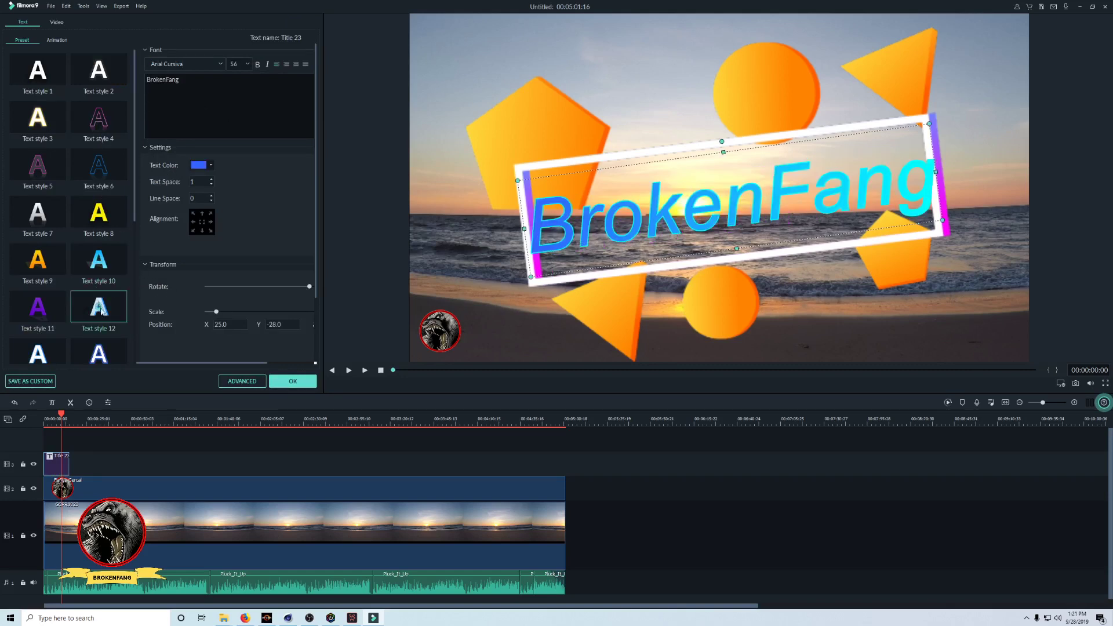
scroll(87, 232, "down", 2)
scroll(58, 174, "up", 2)
left_click(83, 7)
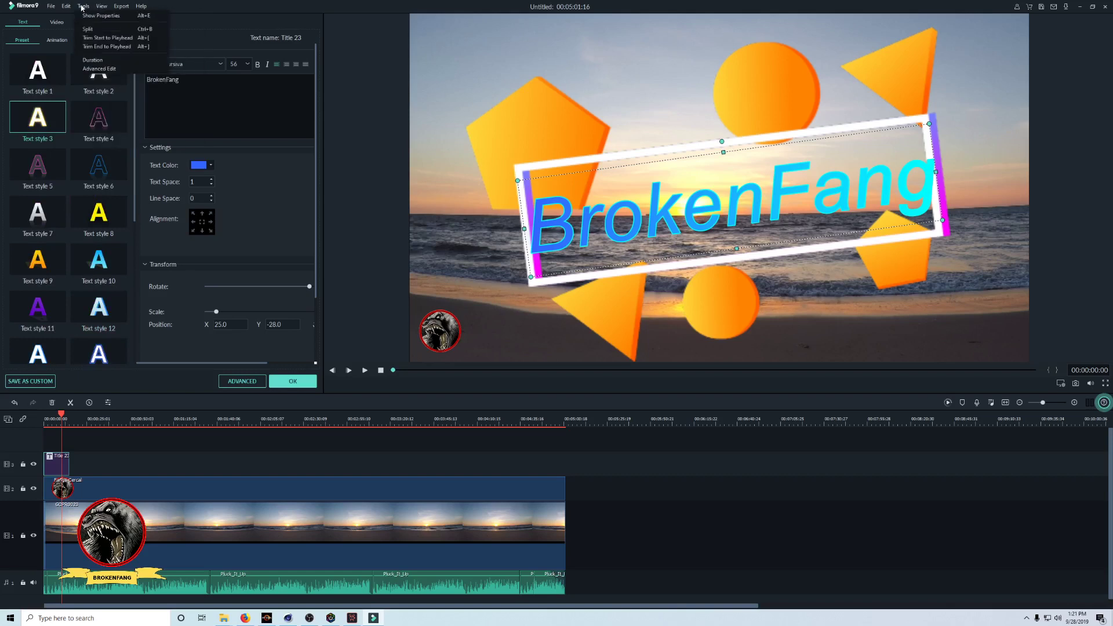
mouse_move(51, 6)
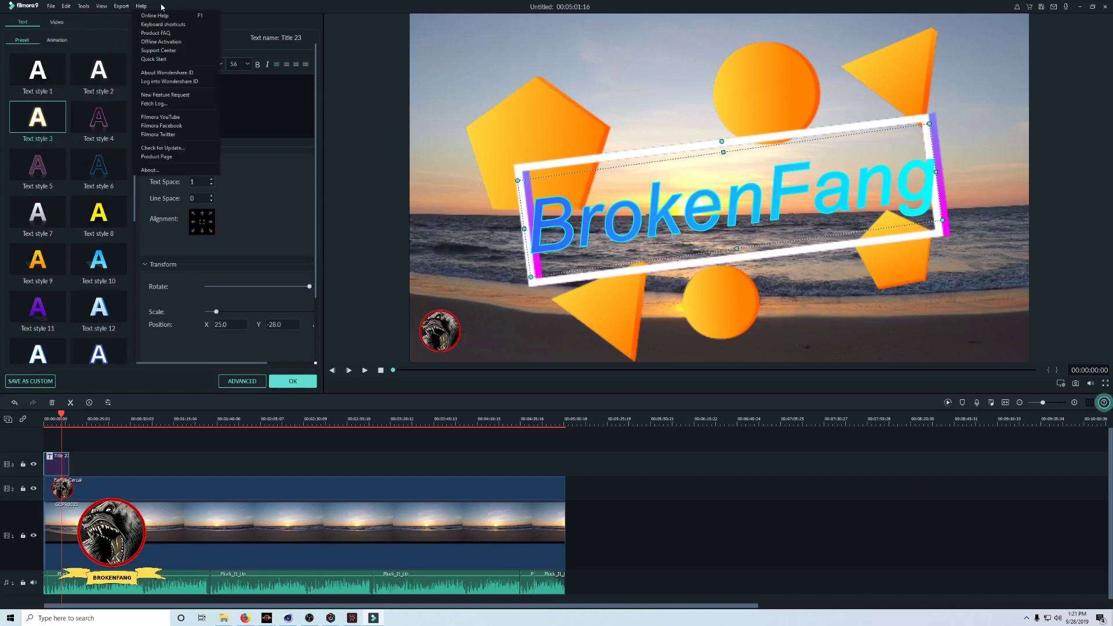
left_click(252, 187)
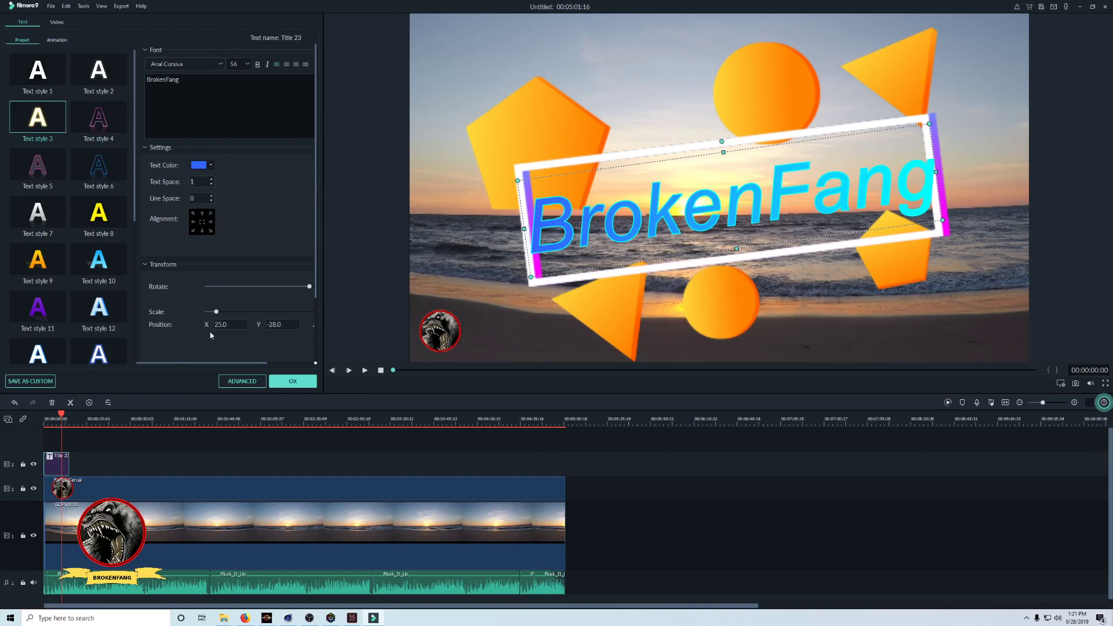
scroll(211, 335, "down", 2)
scroll(211, 335, "up", 2)
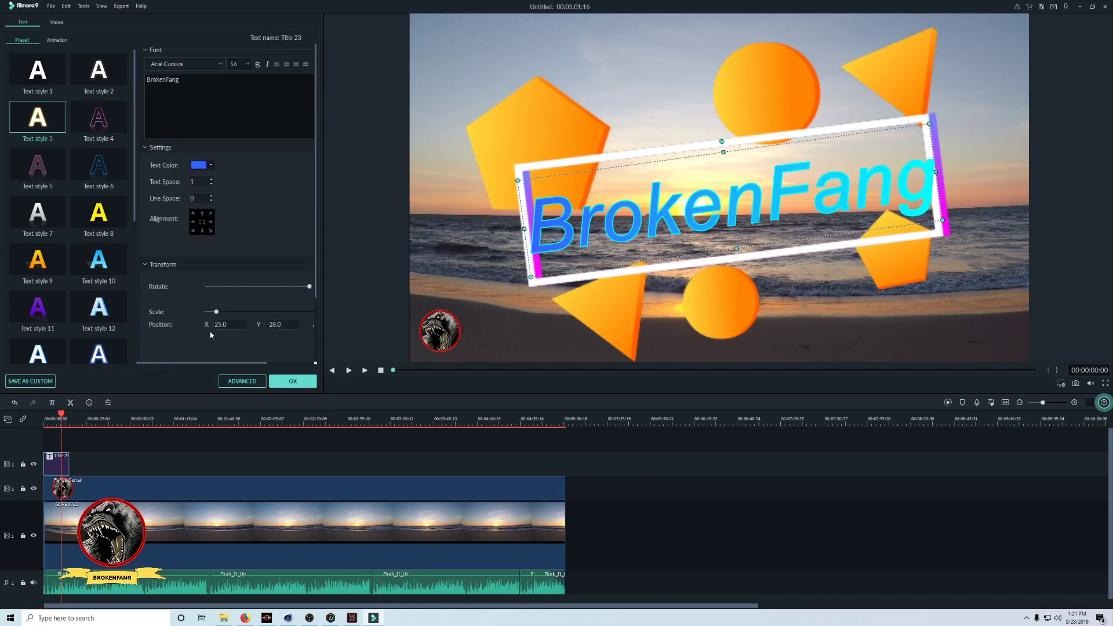
left_click(51, 8)
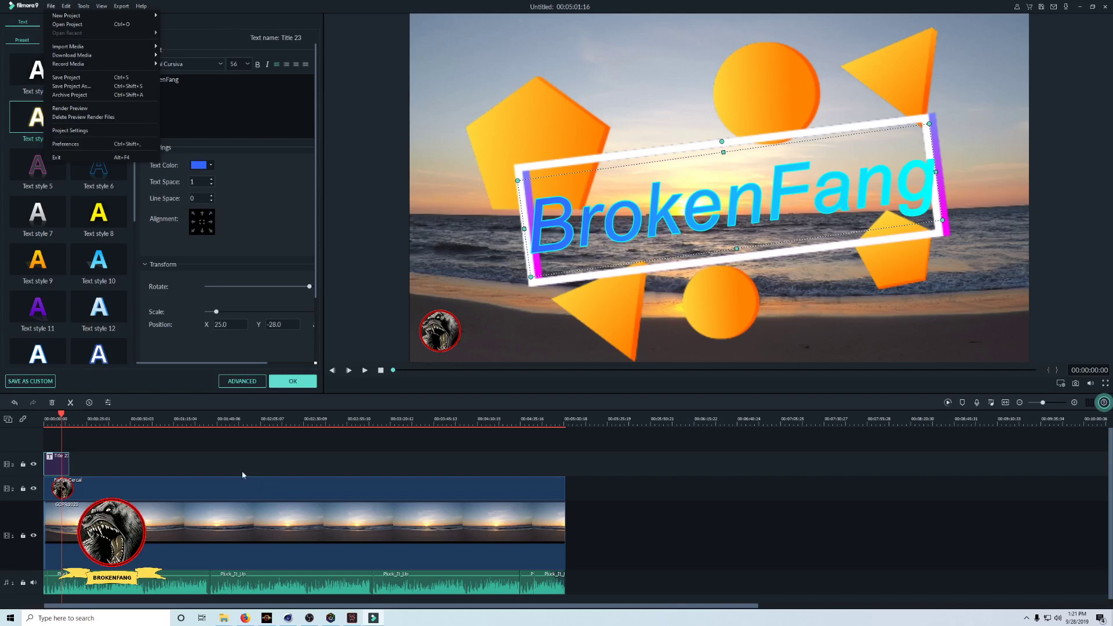
left_click(375, 619)
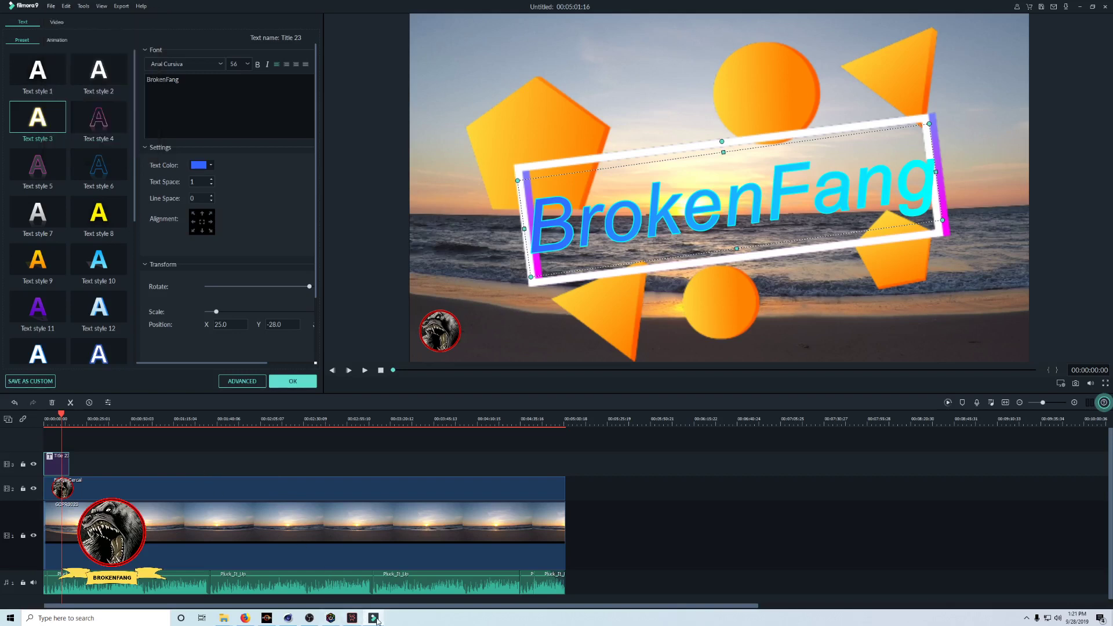
mouse_move(381, 621)
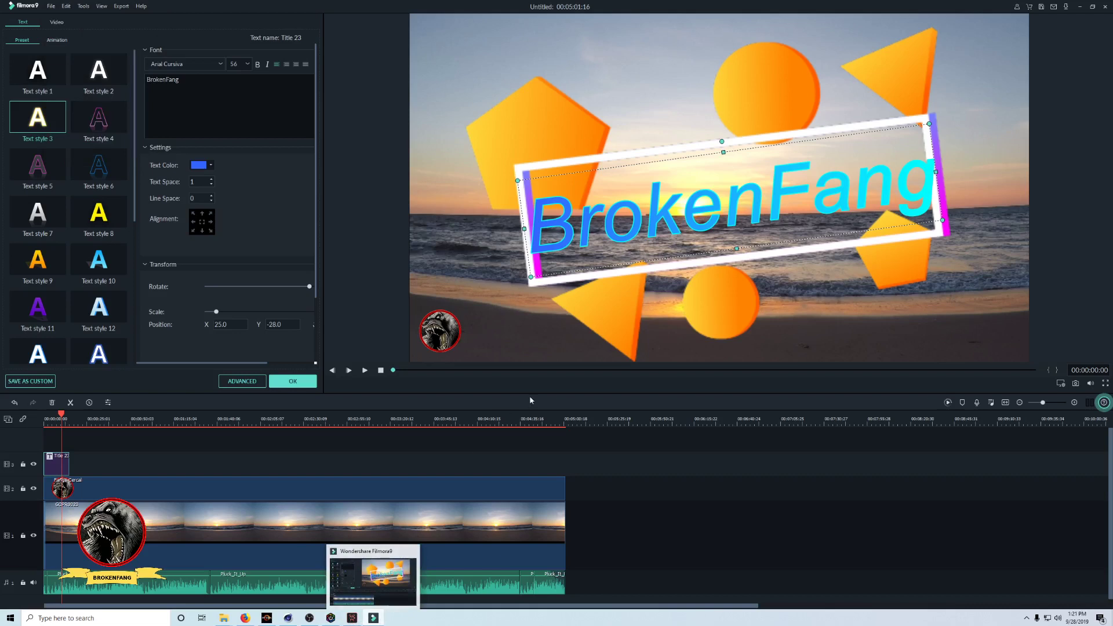